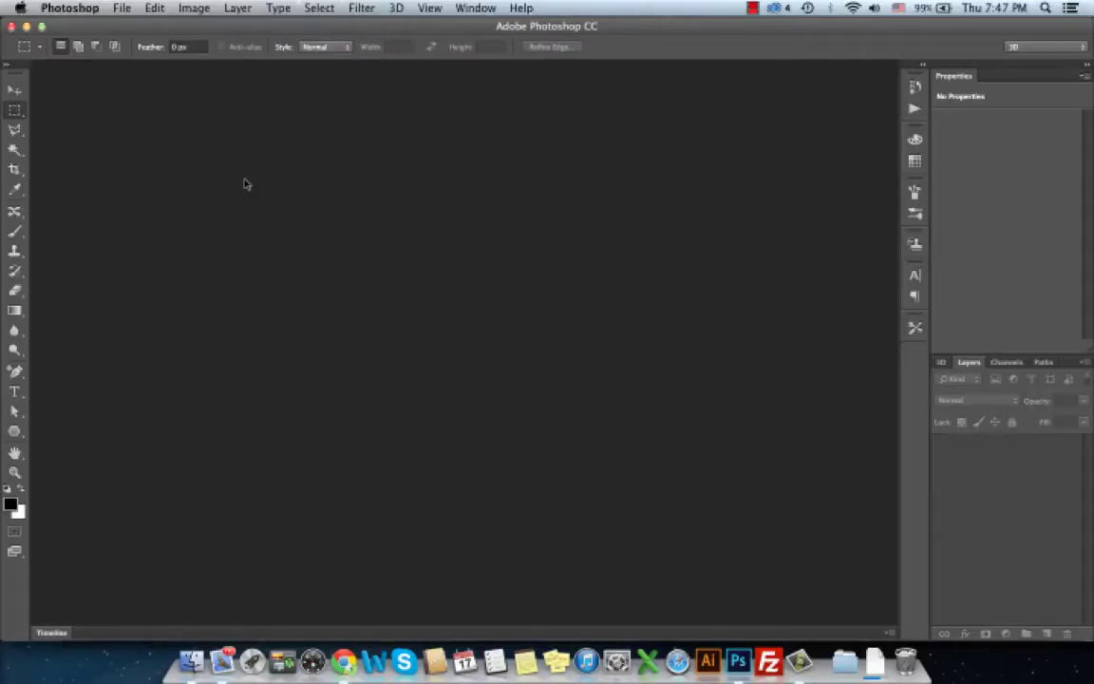
# Create a new white document named '3D Earth' with the Web preset at 1024 × 768 px.
pyautogui.click(124, 8)
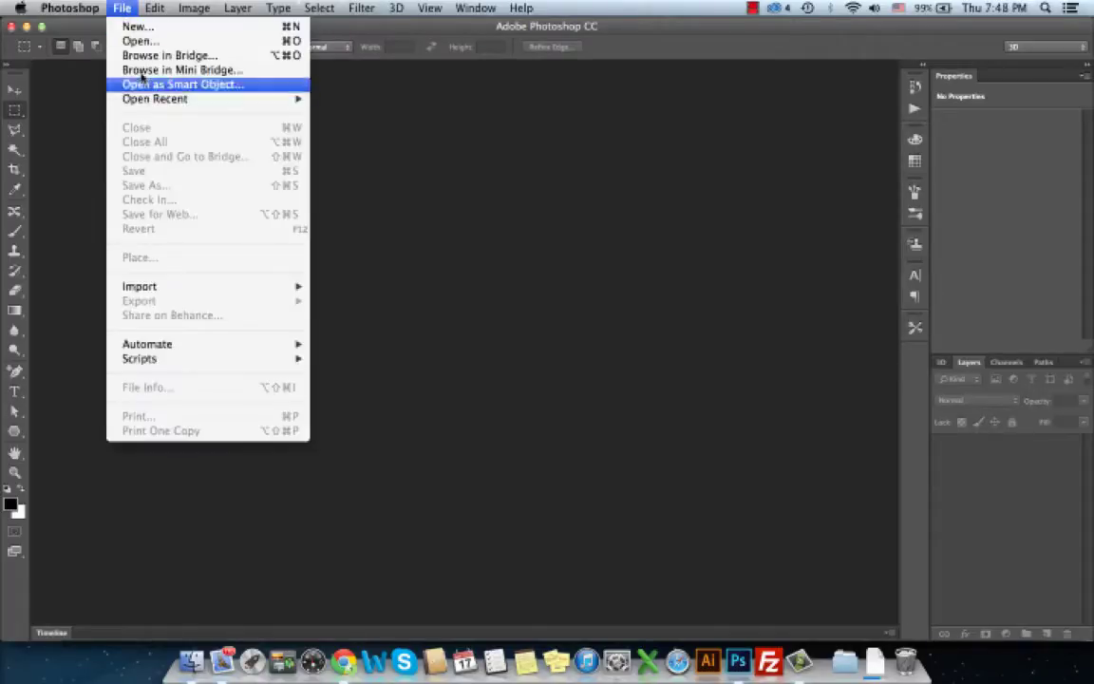
pyautogui.click(118, 27)
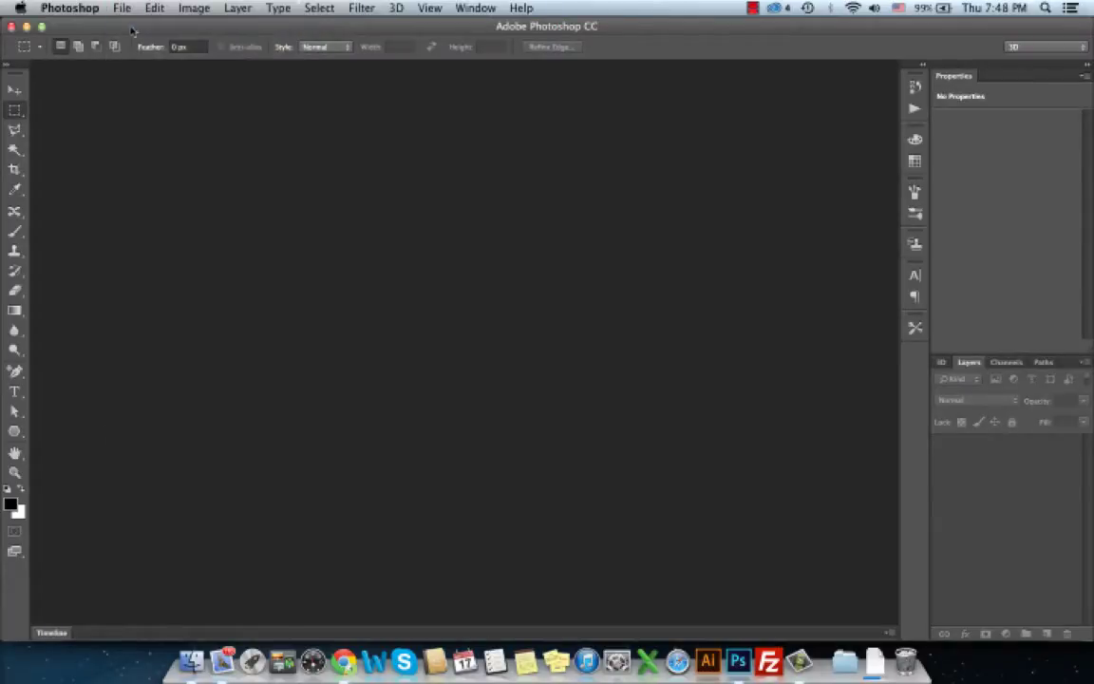
pyautogui.moveTo(418, 172); pyautogui.dragTo(438, 181)
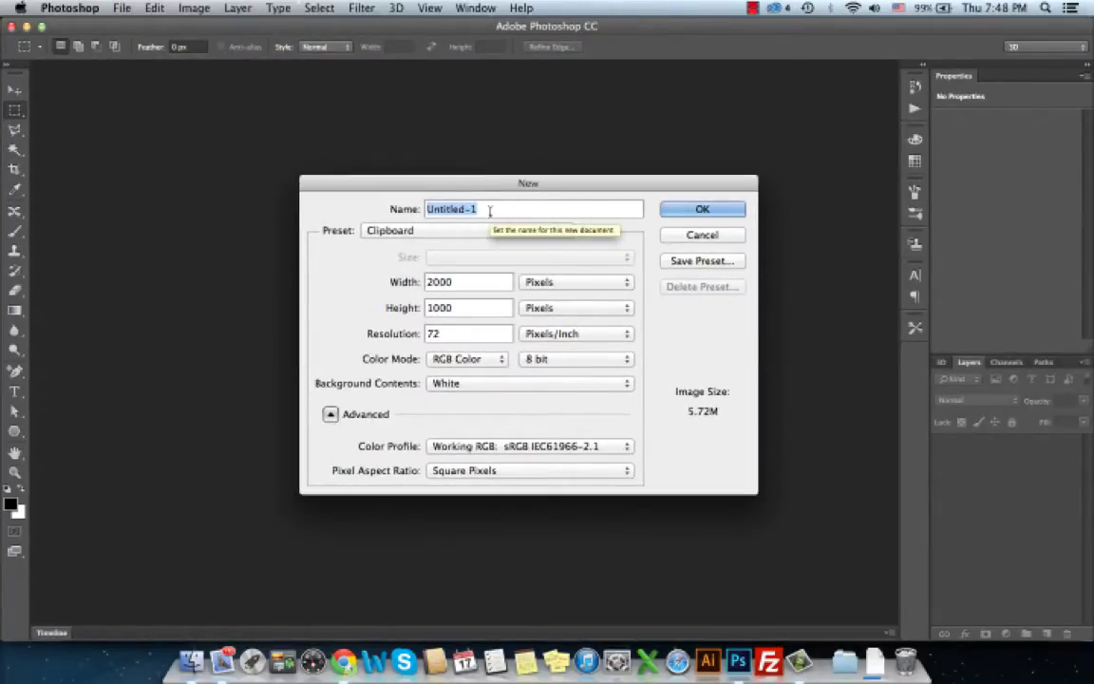
pyautogui.write('3D')
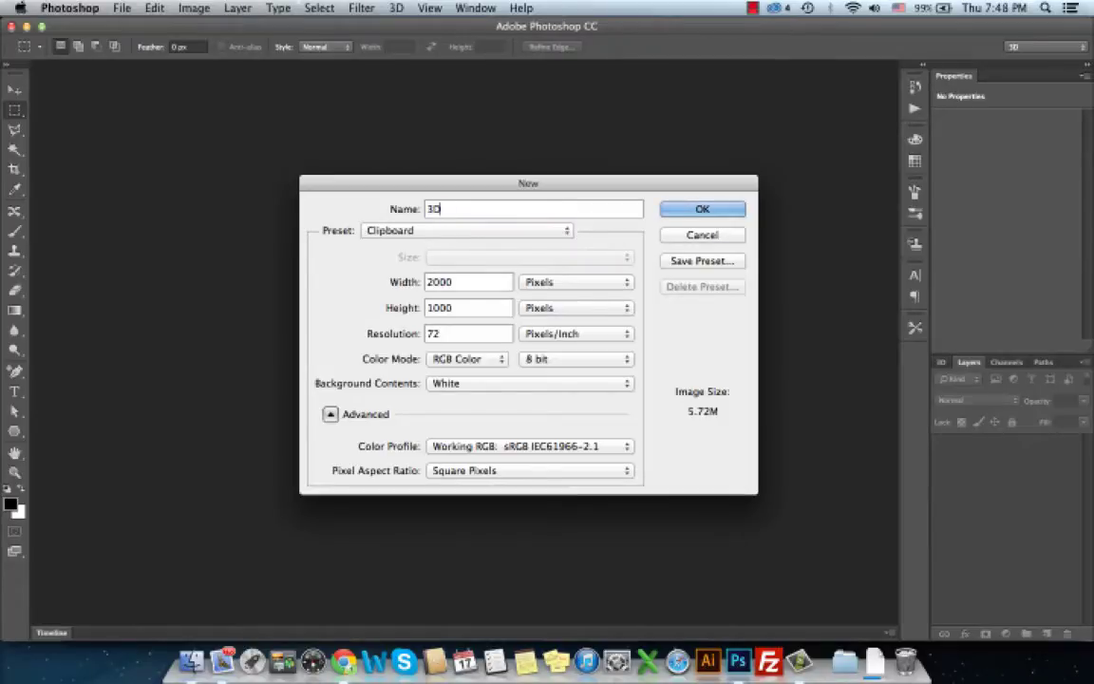
pyautogui.write(' Earth')
pyautogui.click(384, 235)
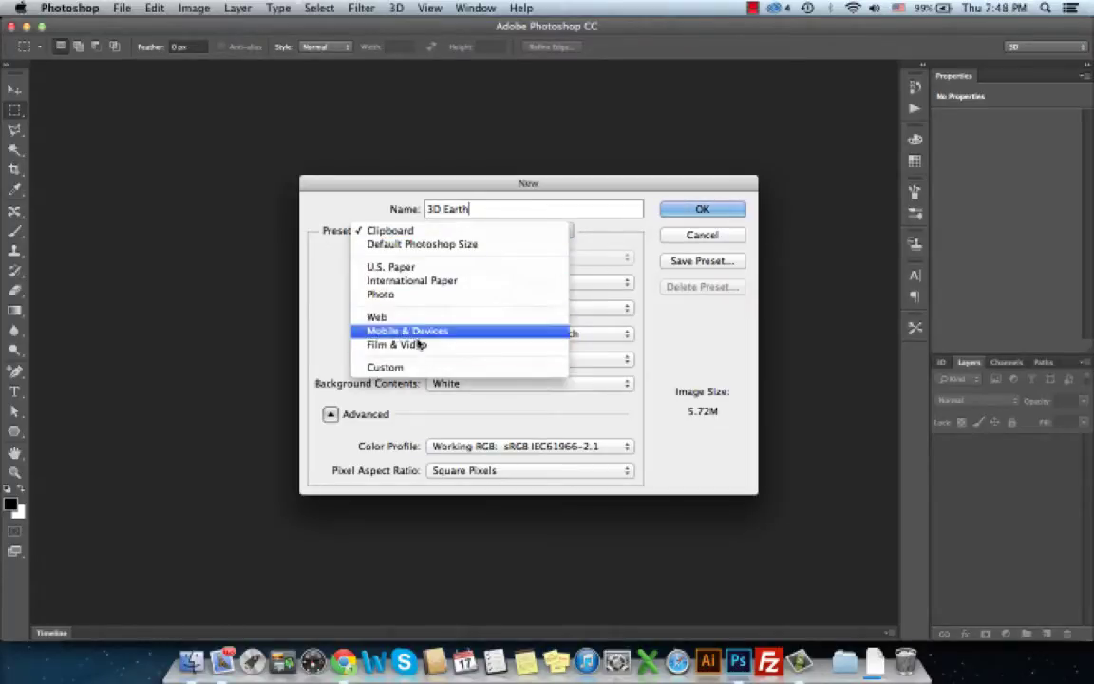
pyautogui.click(380, 317)
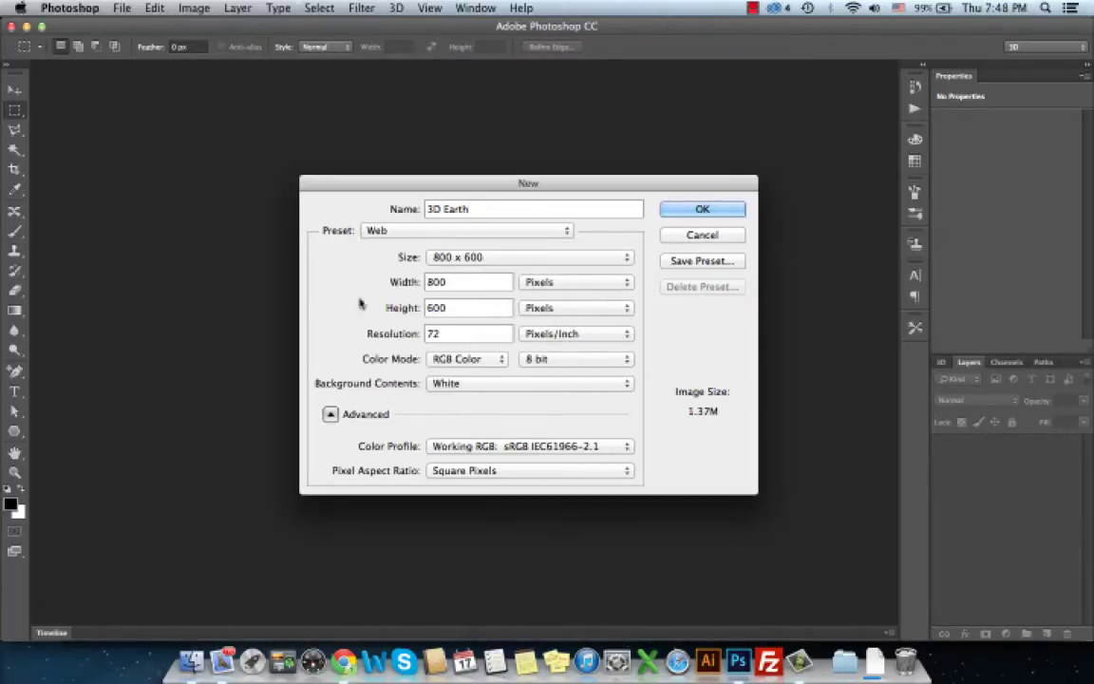
pyautogui.click(443, 257)
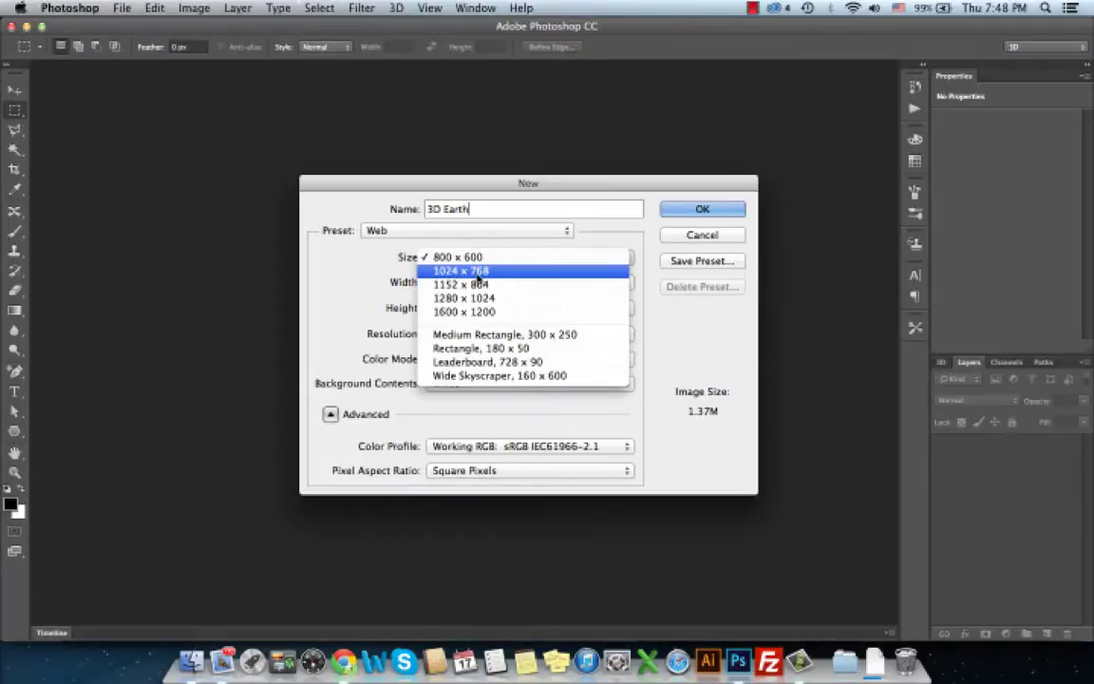
pyautogui.click(475, 272)
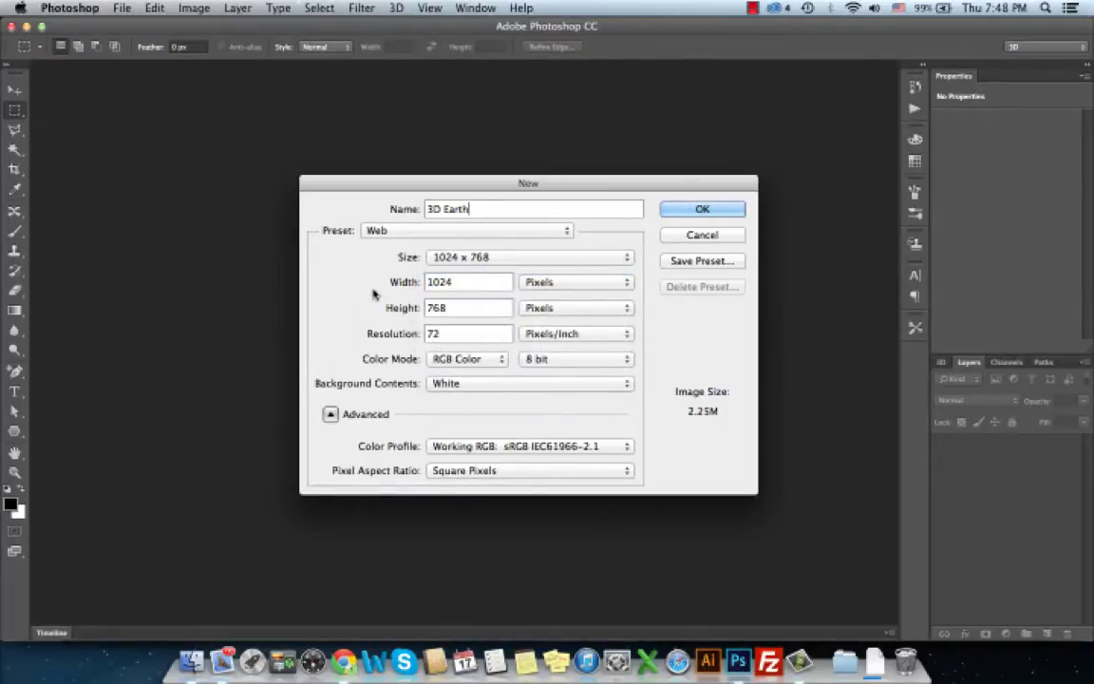
pyautogui.click(686, 211)
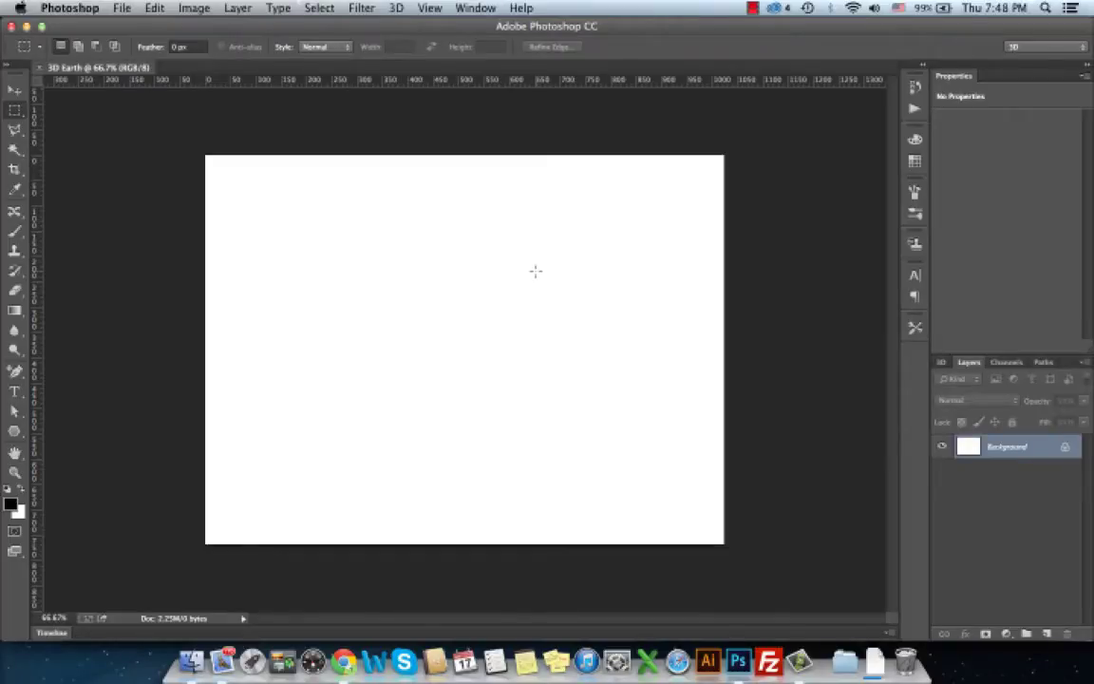
# Choose File > Place and select space_background.jpg in Youtube > 3D Earth Files.
pyautogui.click(122, 9)
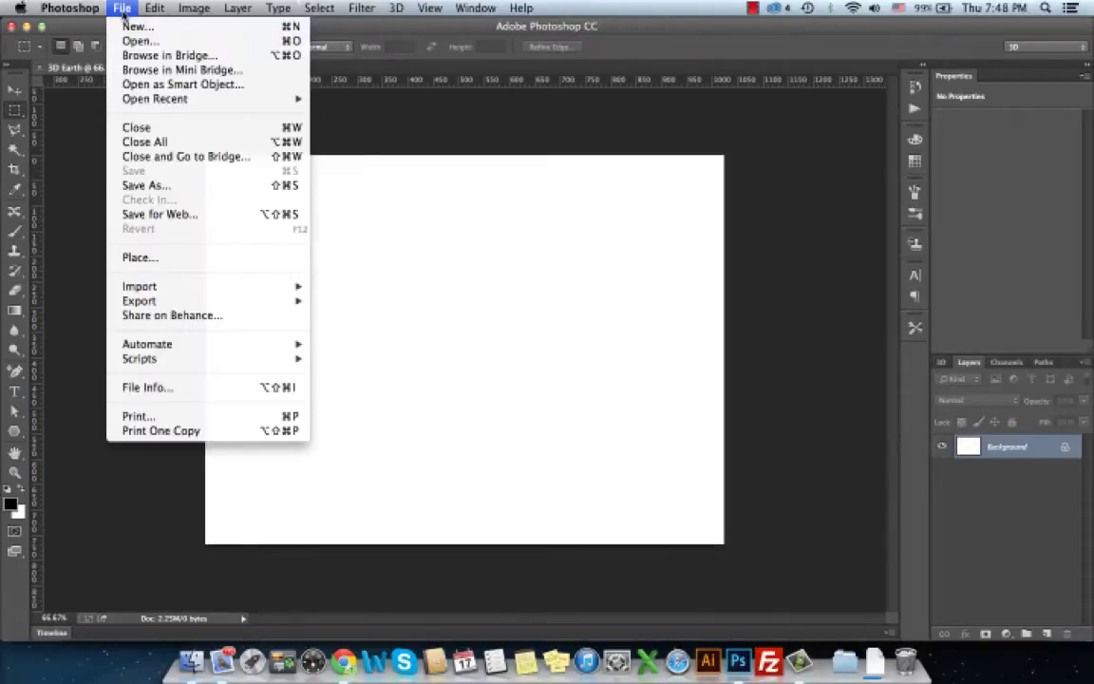
pyautogui.click(162, 258)
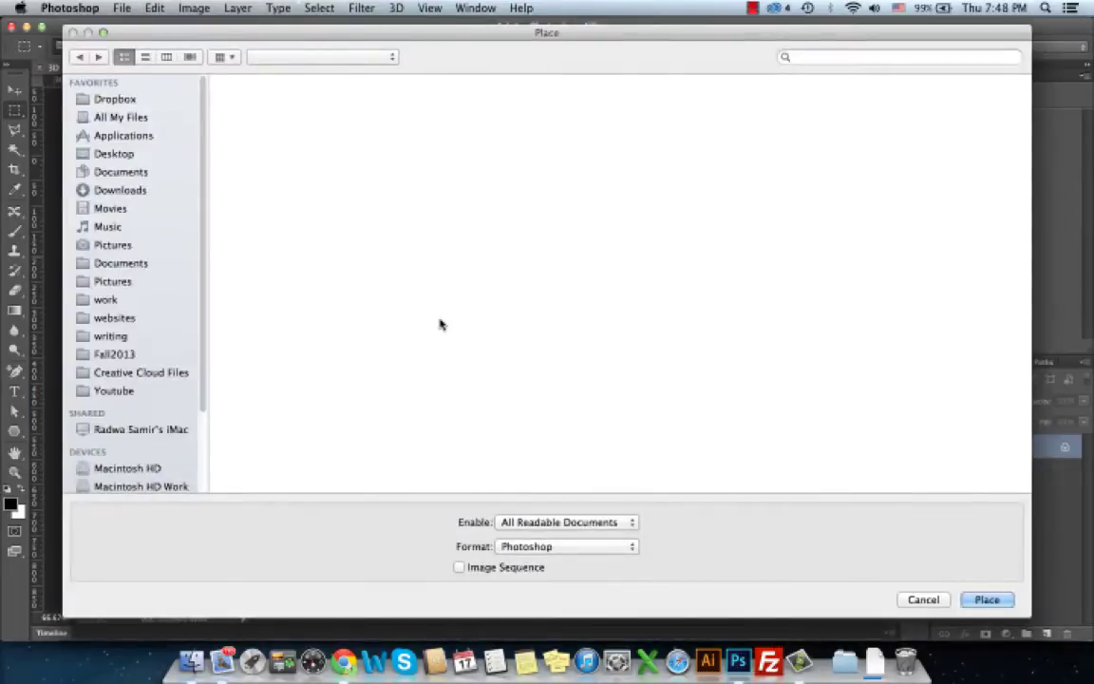
pyautogui.click(109, 390)
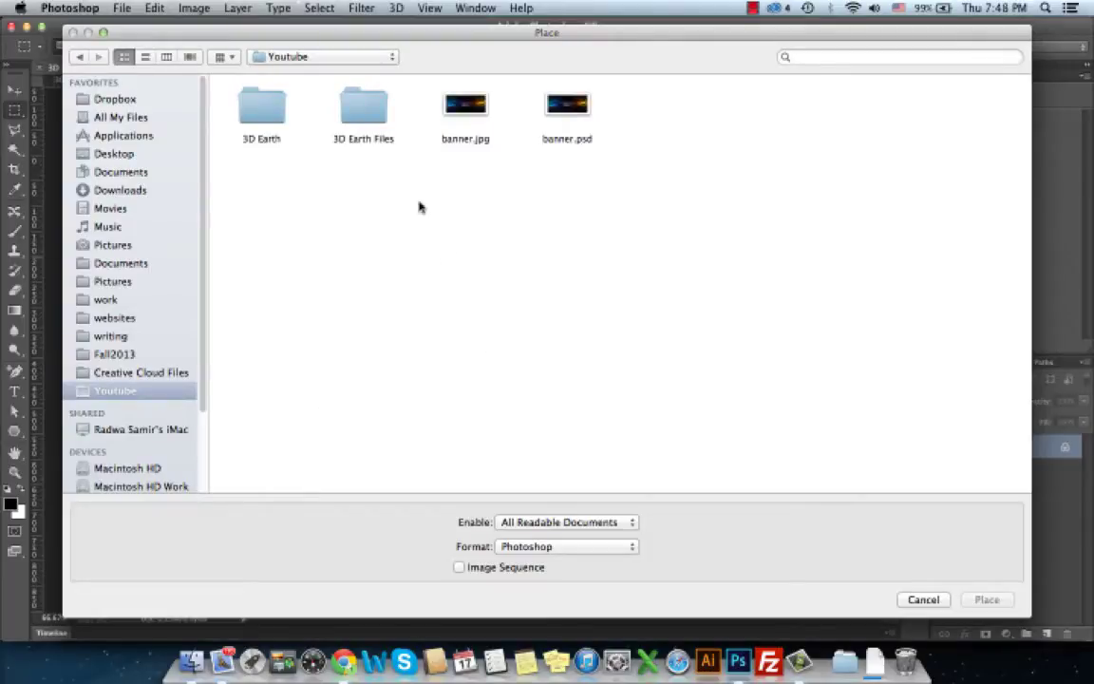
pyautogui.doubleClick(354, 98)
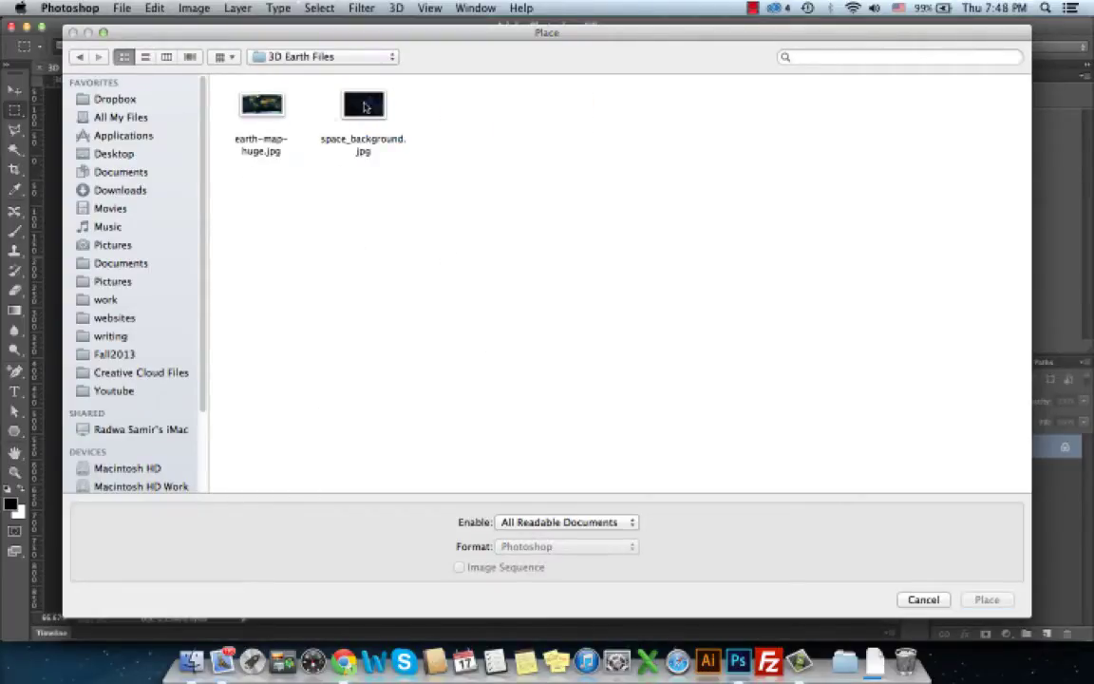
pyautogui.click(365, 107)
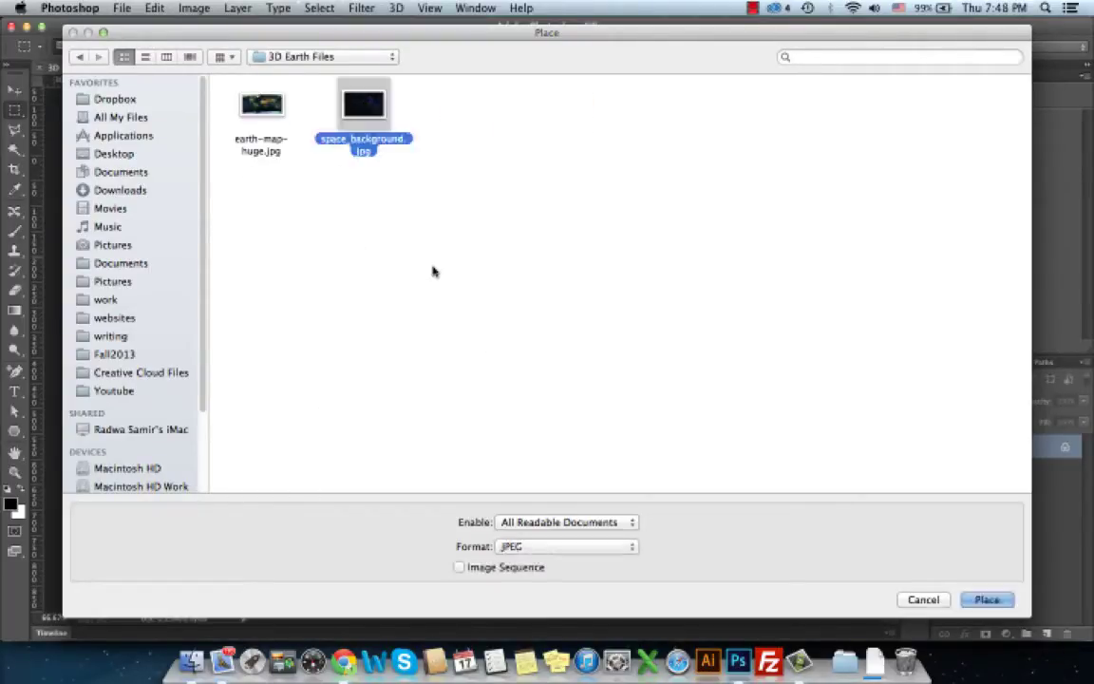
# Place space_background.jpg and scale it past both corners so it fills the canvas.
pyautogui.click(987, 598)
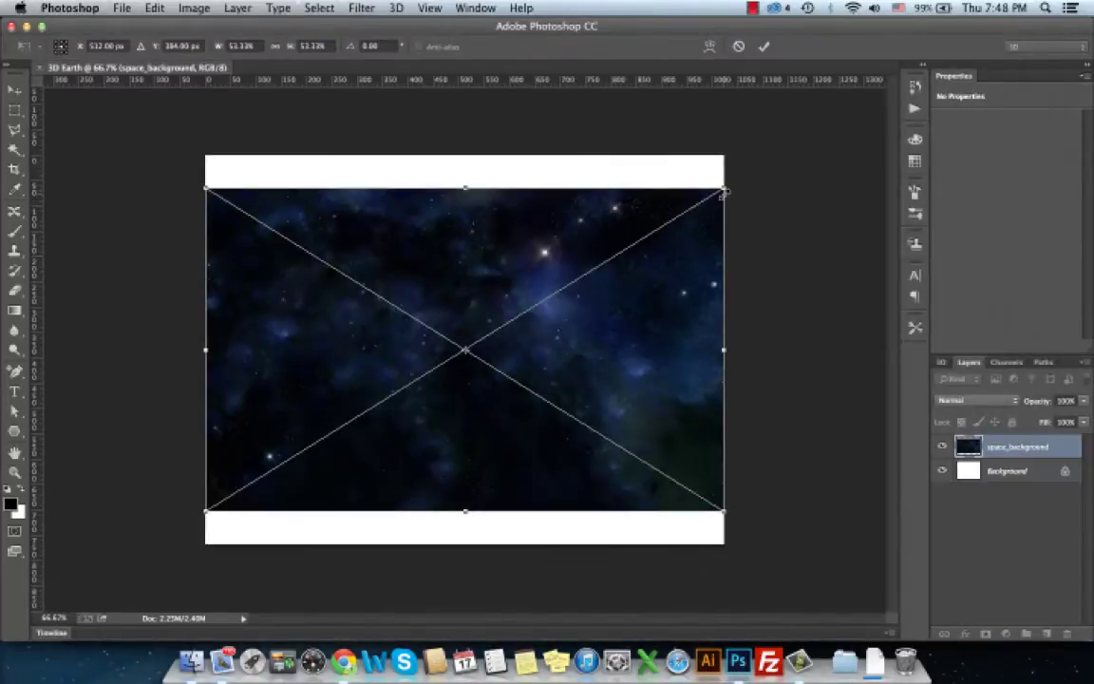
pyautogui.moveTo(725, 187); pyautogui.dragTo(788, 148)
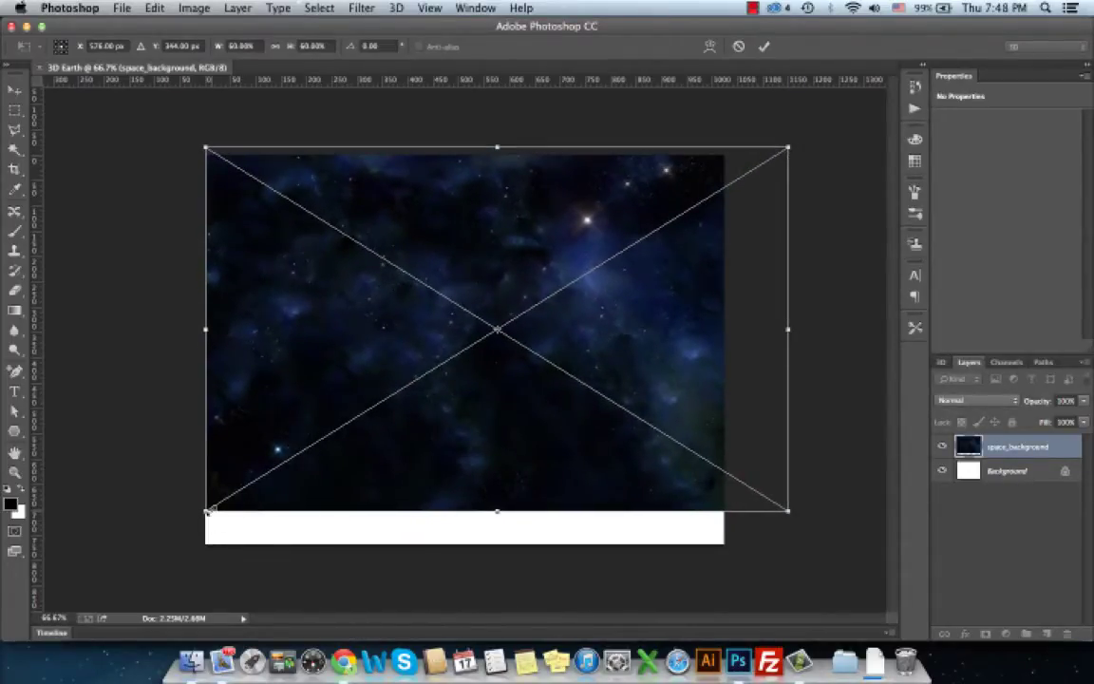
pyautogui.moveTo(225, 526); pyautogui.dragTo(160, 563)
pyautogui.press('Return')
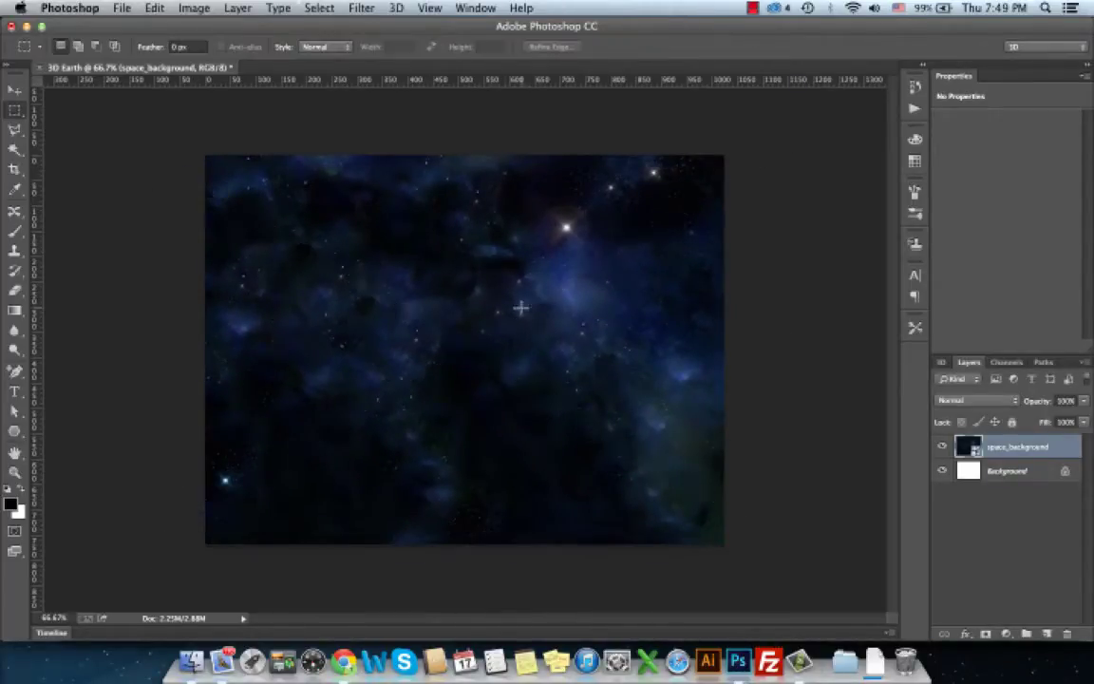
# Add an empty layer and convert it into a 3D mesh using the Sphere preset.
pyautogui.click(15, 88)
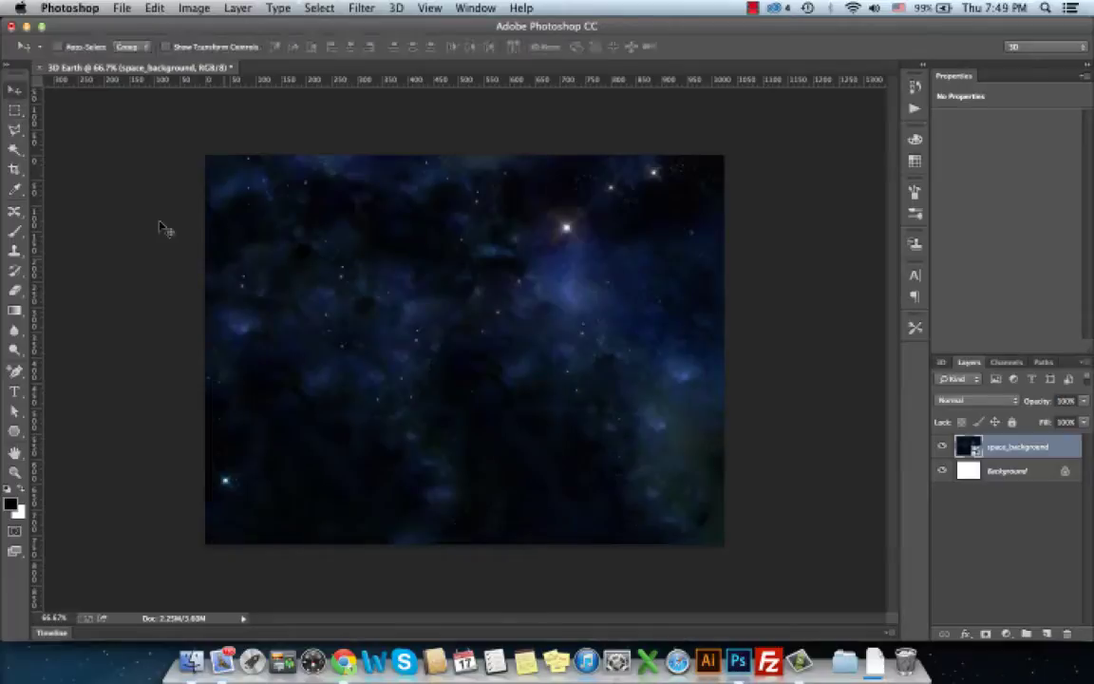
pyautogui.click(1045, 634)
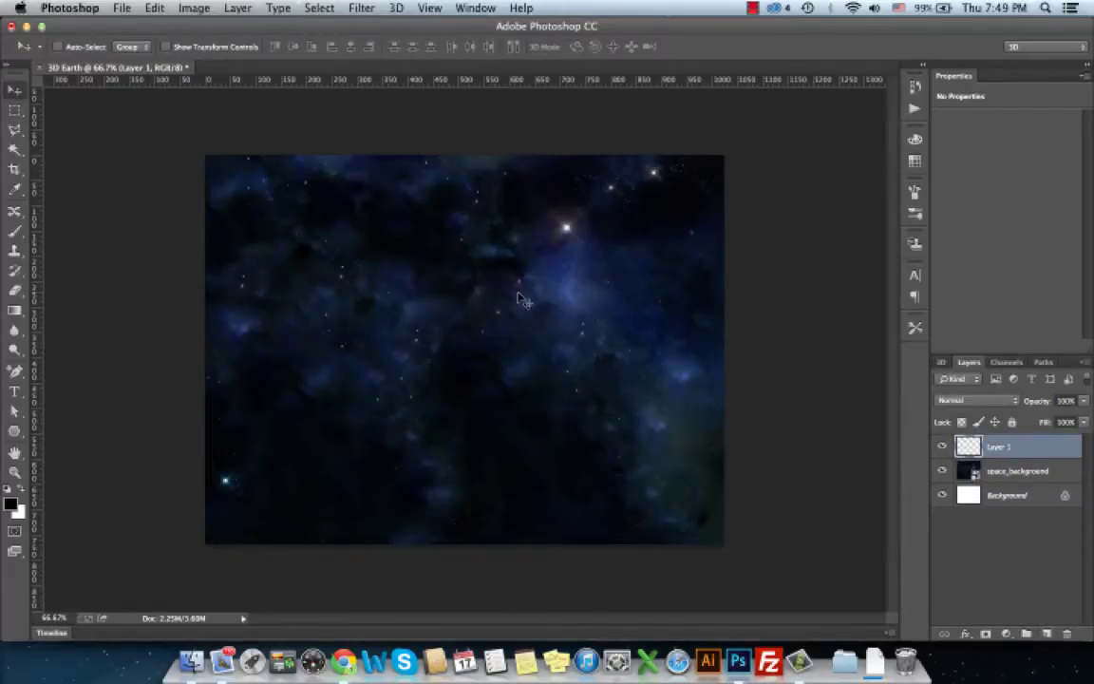
pyautogui.click(396, 9)
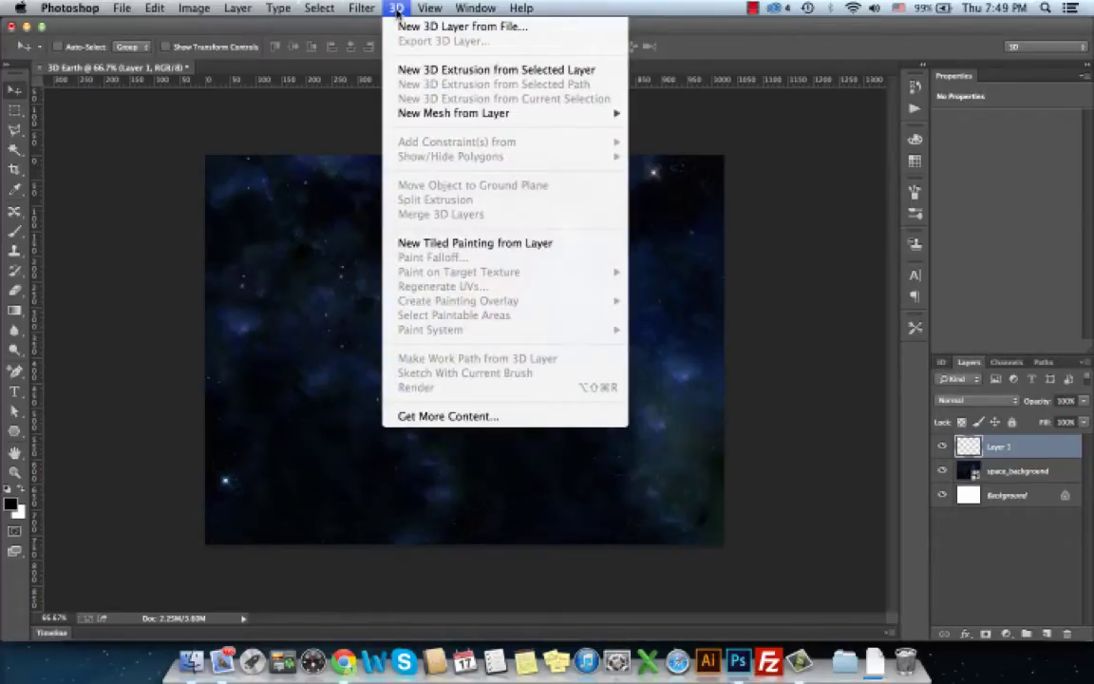
pyautogui.moveTo(429, 118)
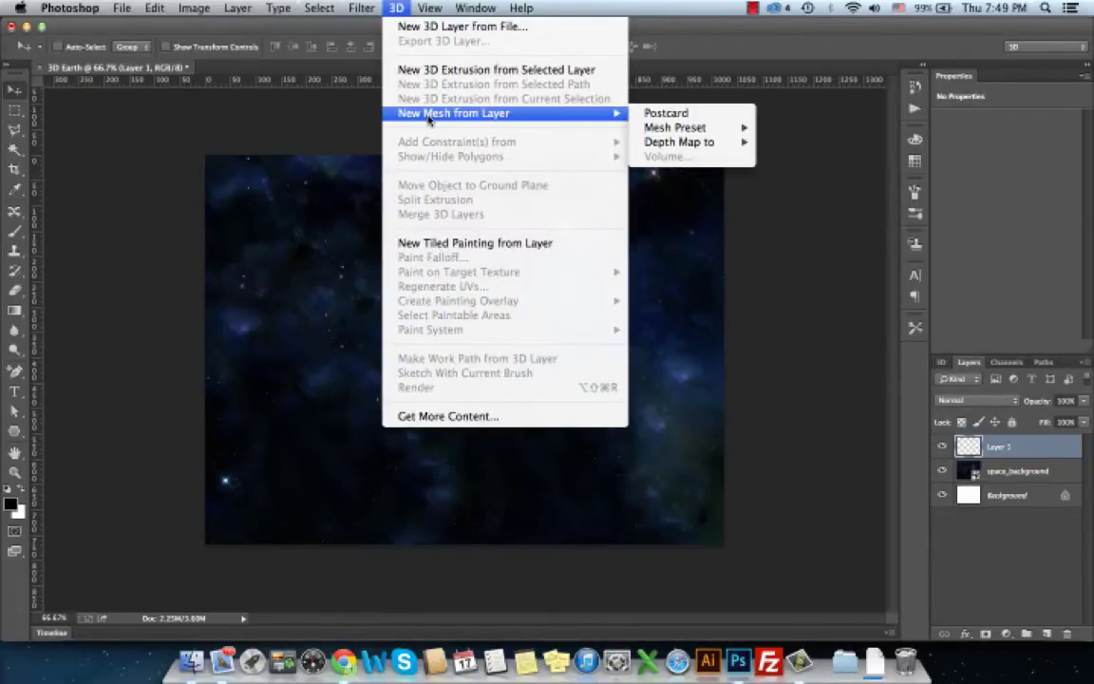
pyautogui.moveTo(694, 132)
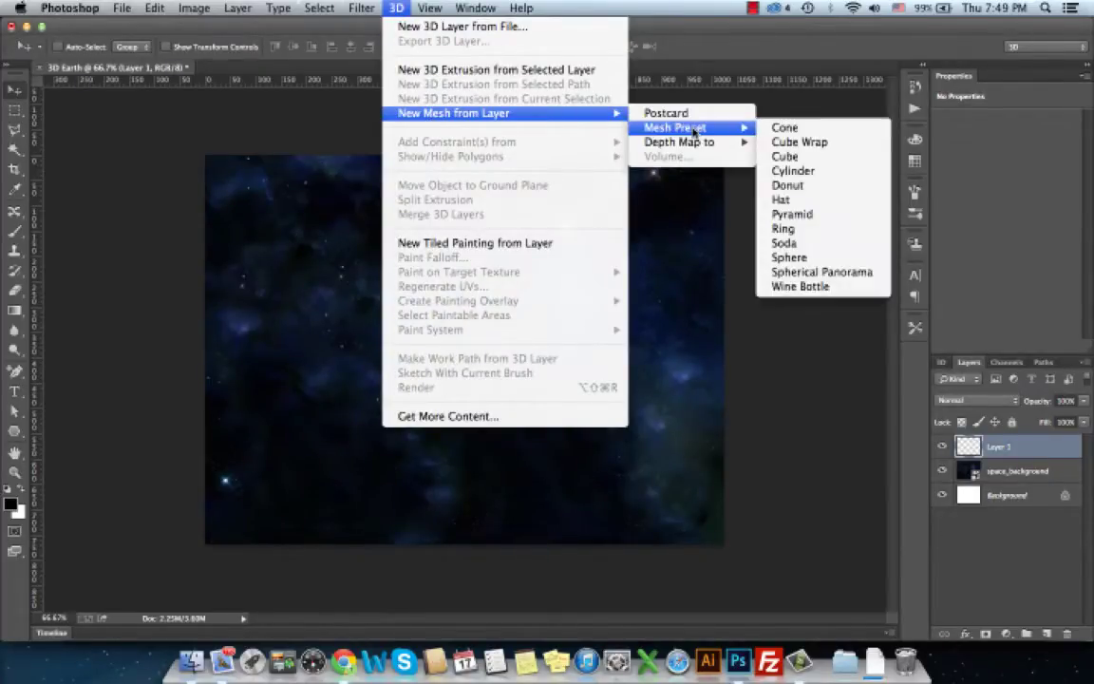
pyautogui.click(863, 262)
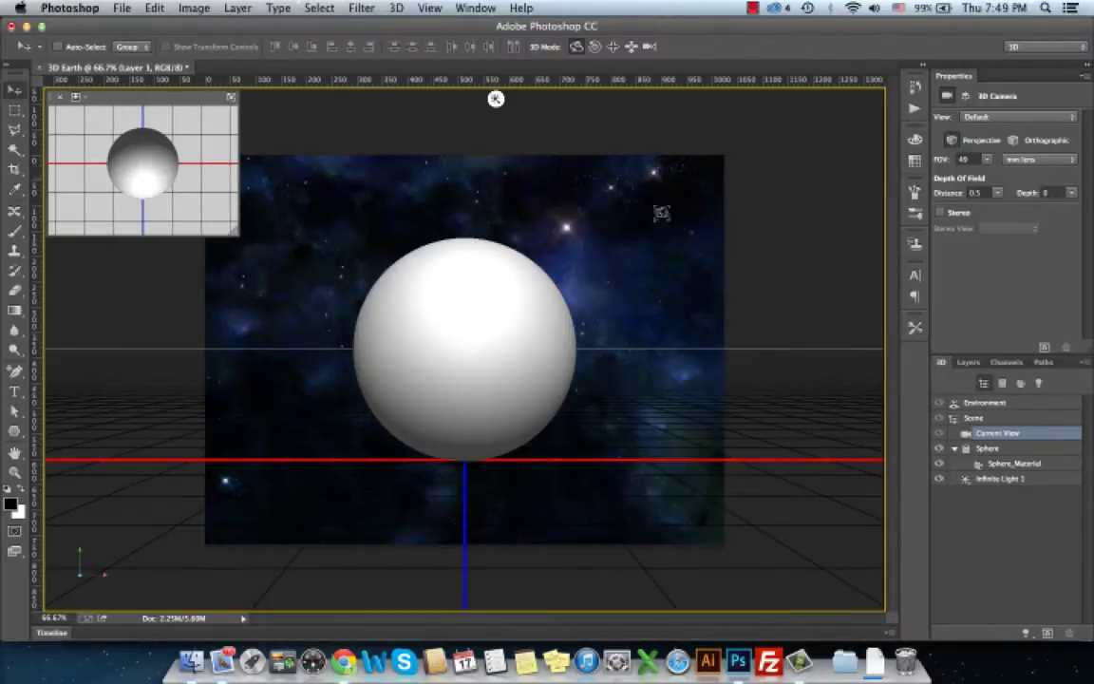
# Select the Sphere object in the 3D scene and check the Window menu without choosing anything.
pyautogui.click(465, 285)
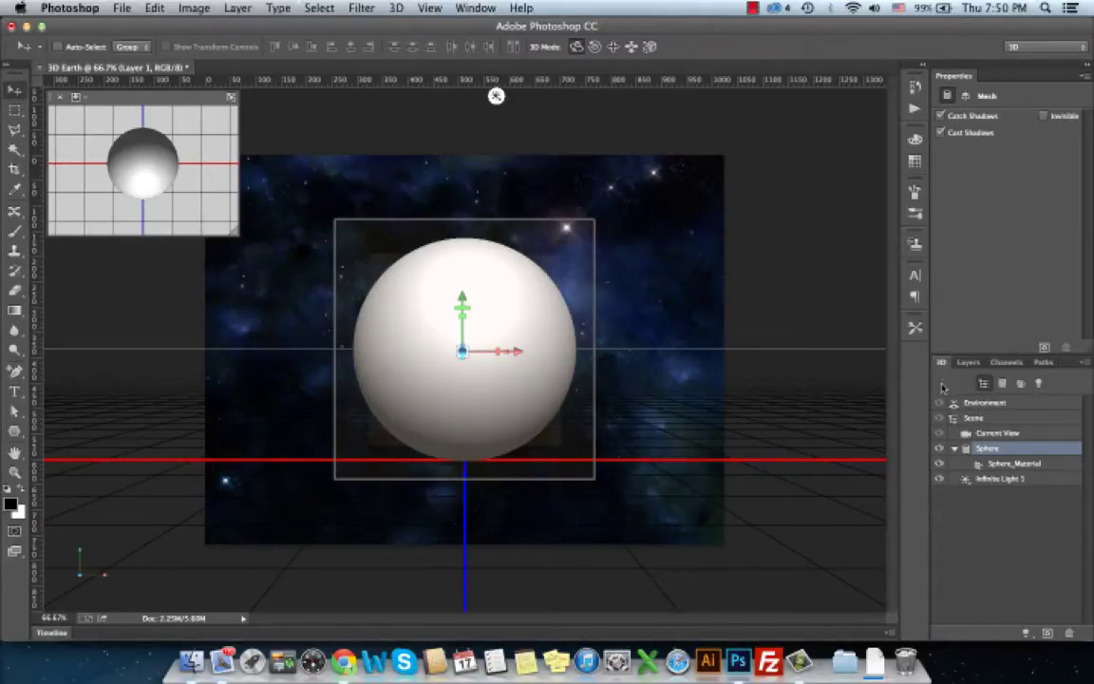
pyautogui.click(459, 8)
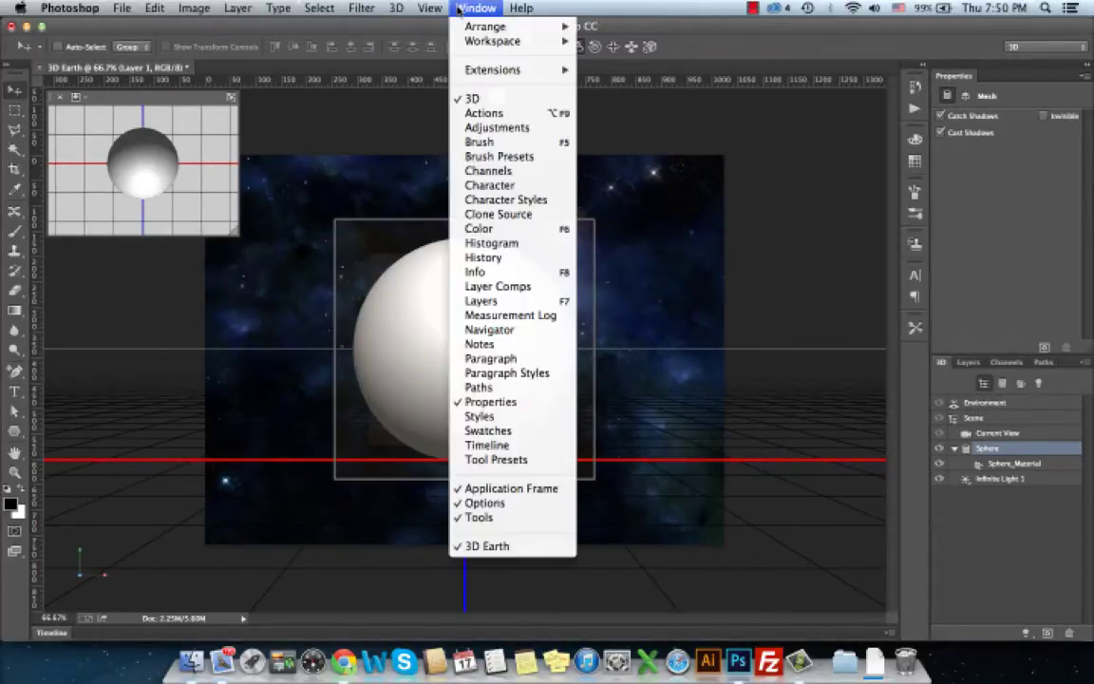
pyautogui.click(974, 287)
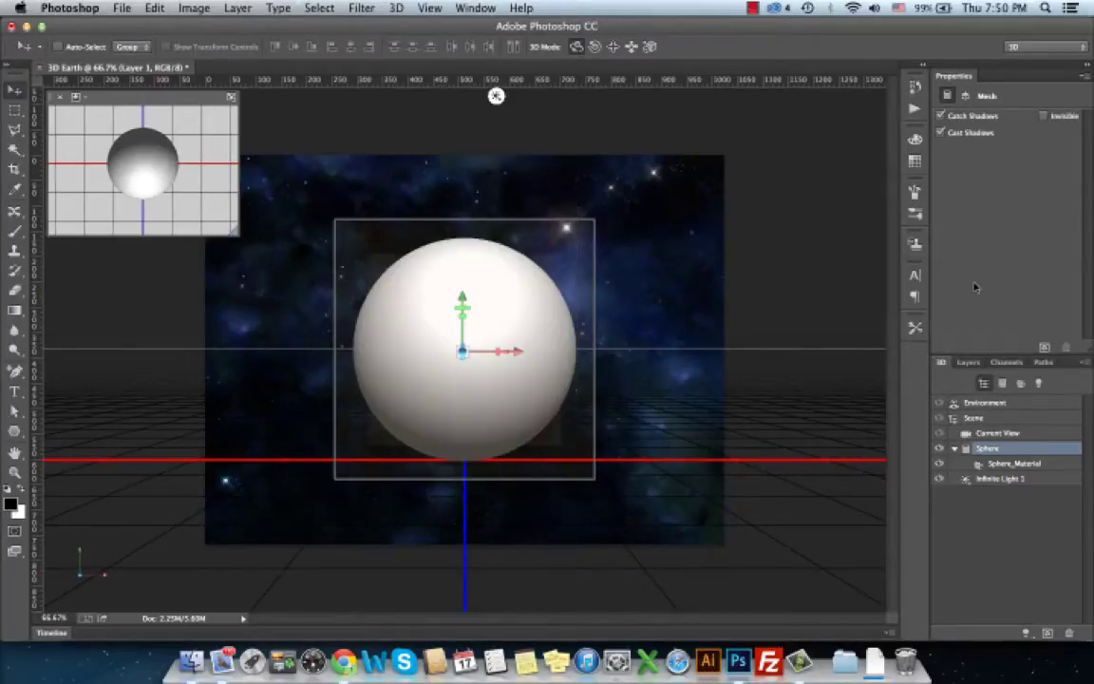
# Replace the Sphere_Material diffuse texture with earth-map-huge.jpg.
pyautogui.click(1009, 466)
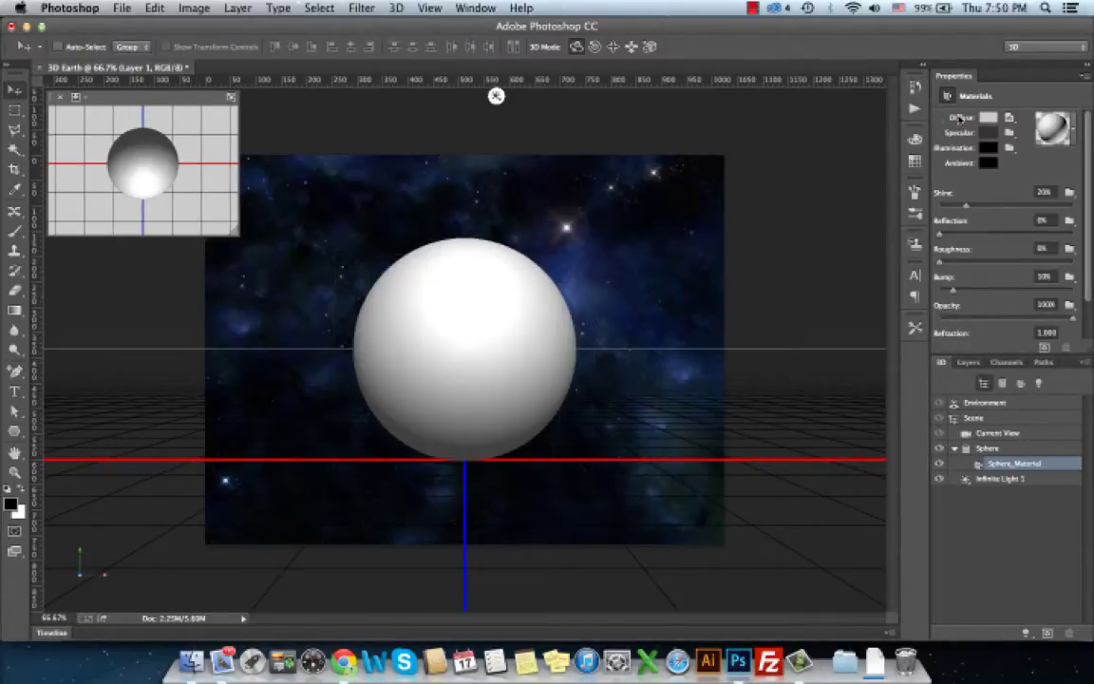
pyautogui.click(1013, 120)
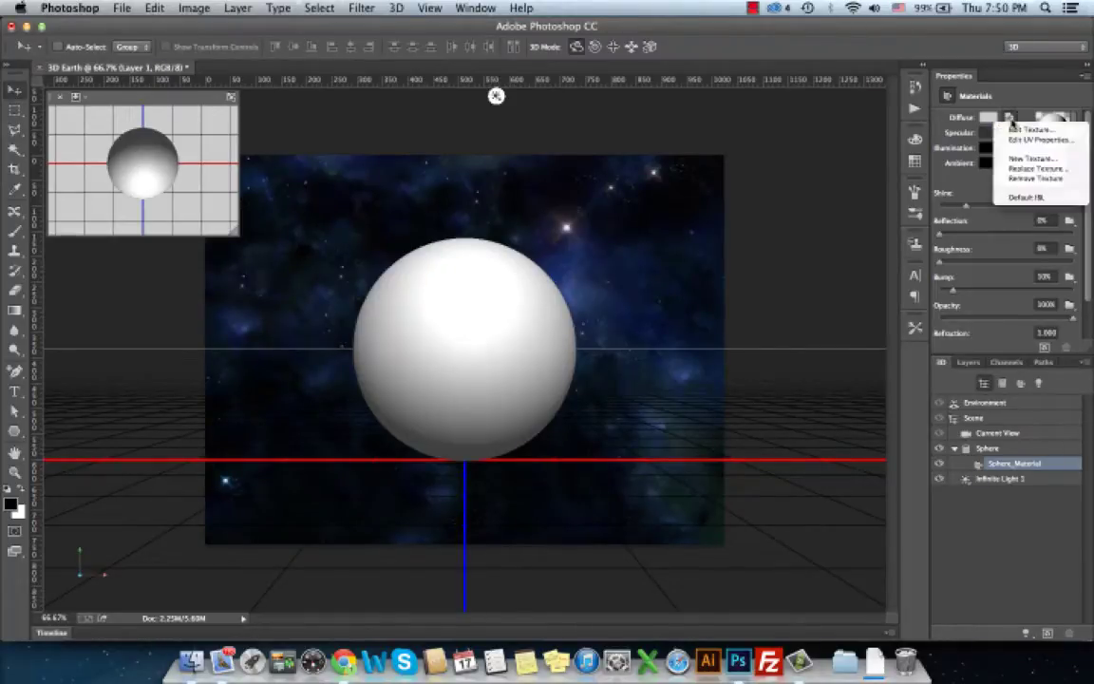
pyautogui.click(1033, 168)
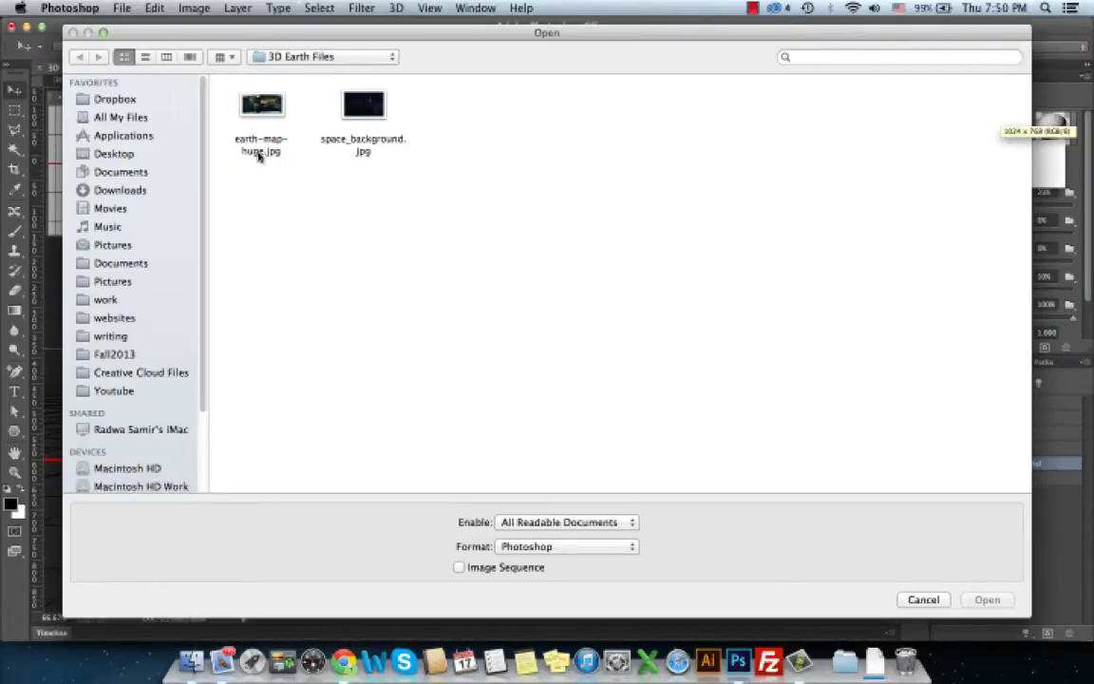
pyautogui.click(262, 119)
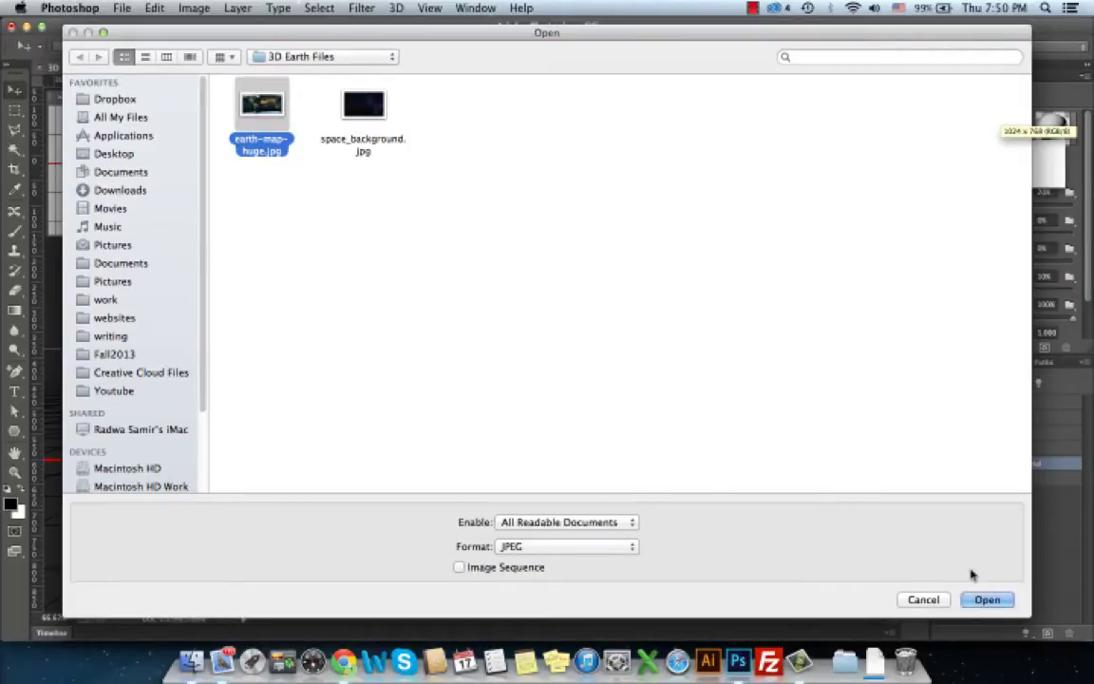
pyautogui.click(994, 601)
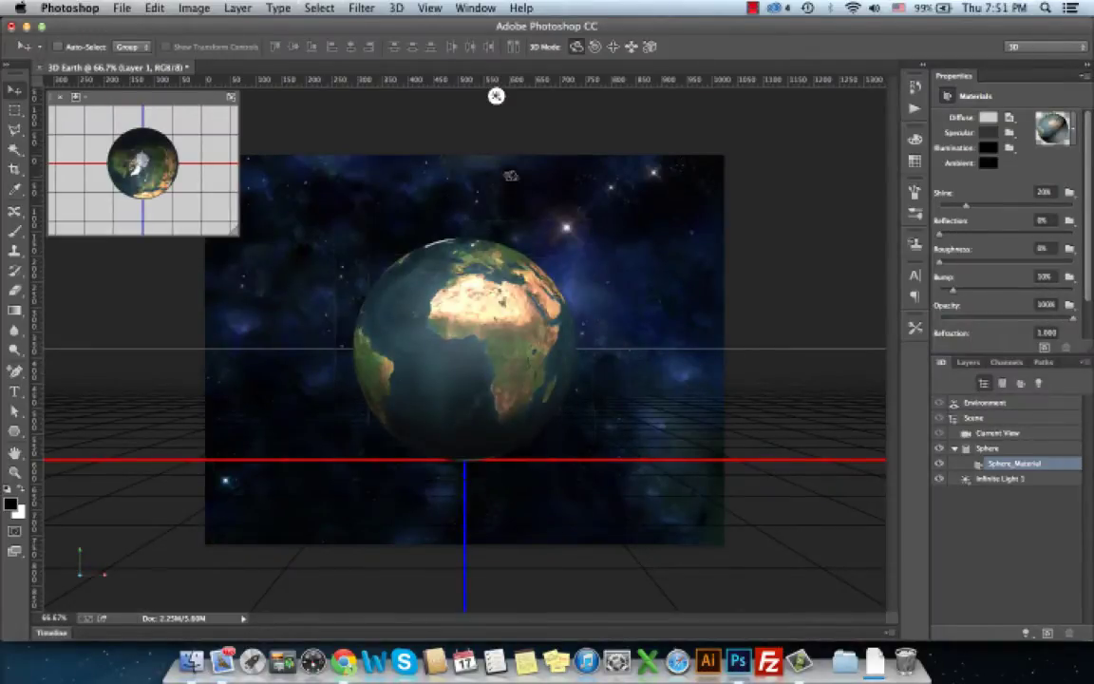
# Select Current View and orbit the camera downward to tilt the scene around the globe.
pyautogui.click(496, 217)
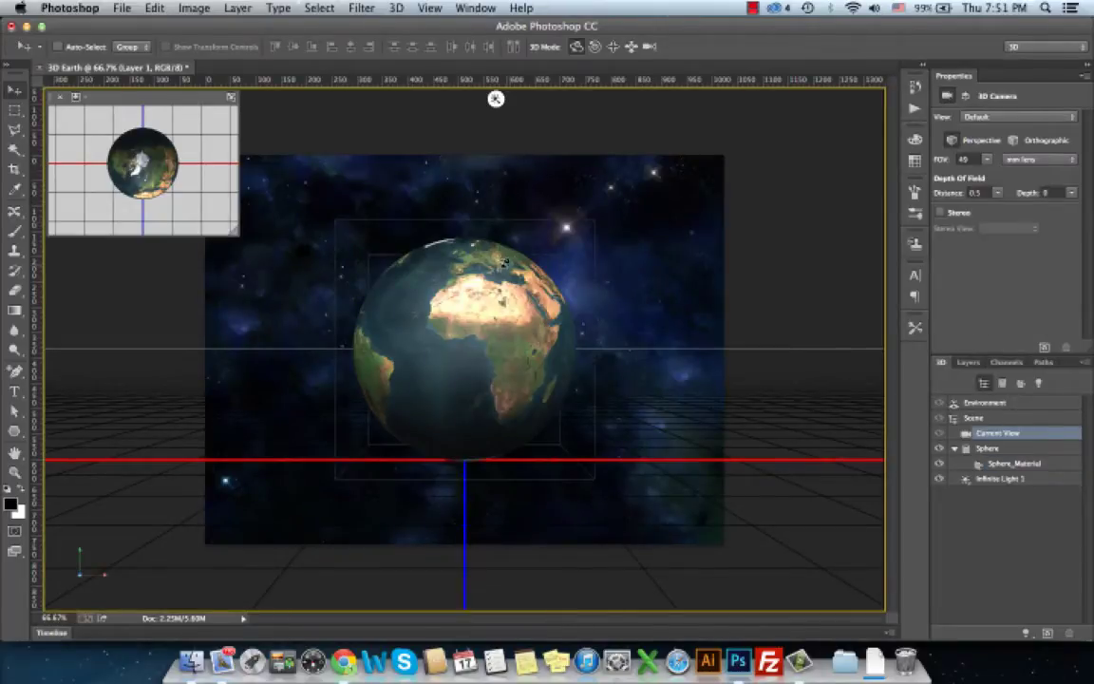
pyautogui.moveTo(449, 211); pyautogui.dragTo(457, 297)
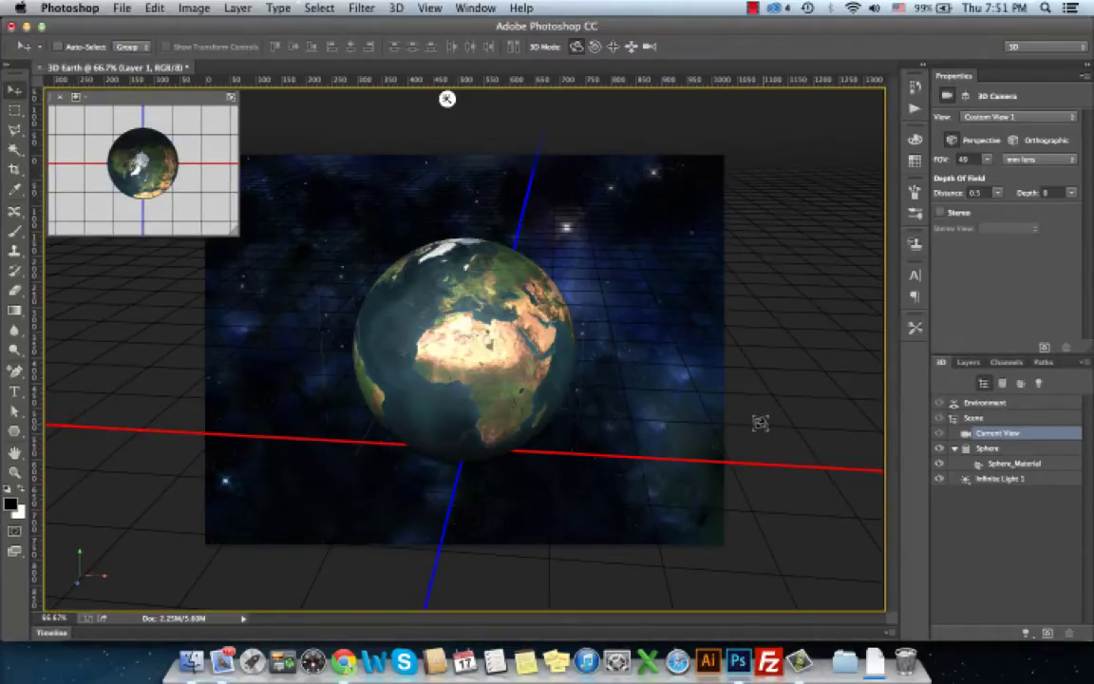
# Load the earth map as Sphere_Material's bump texture and adjust the Bump strength value.
pyautogui.click(1002, 465)
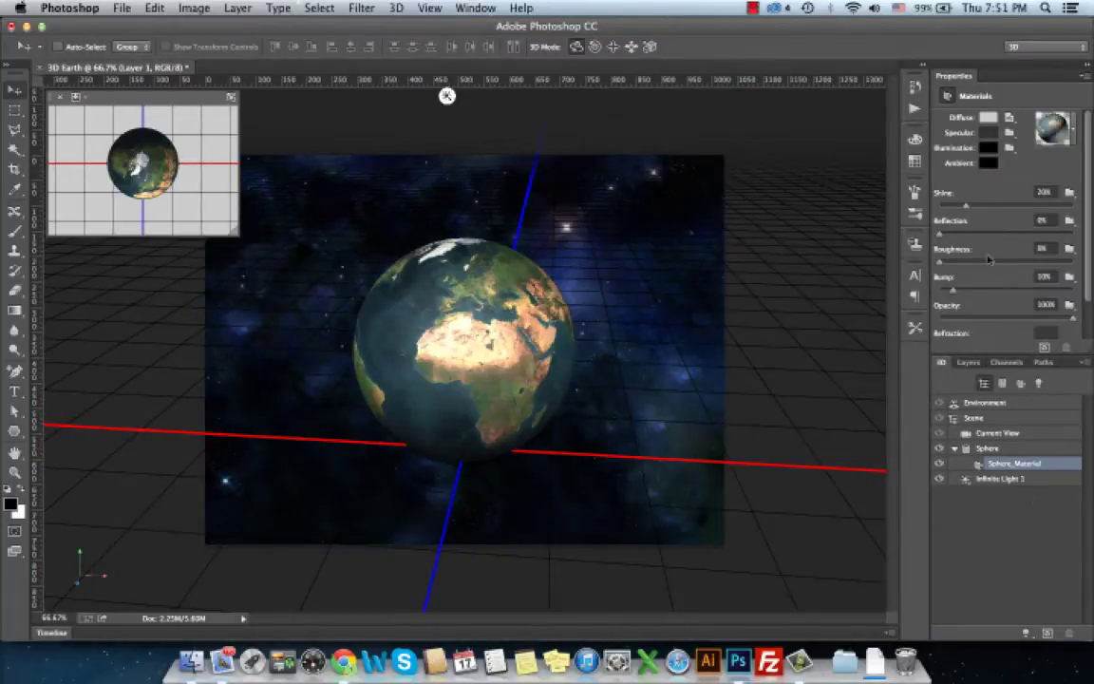
pyautogui.scroll(-2, 988, 278)
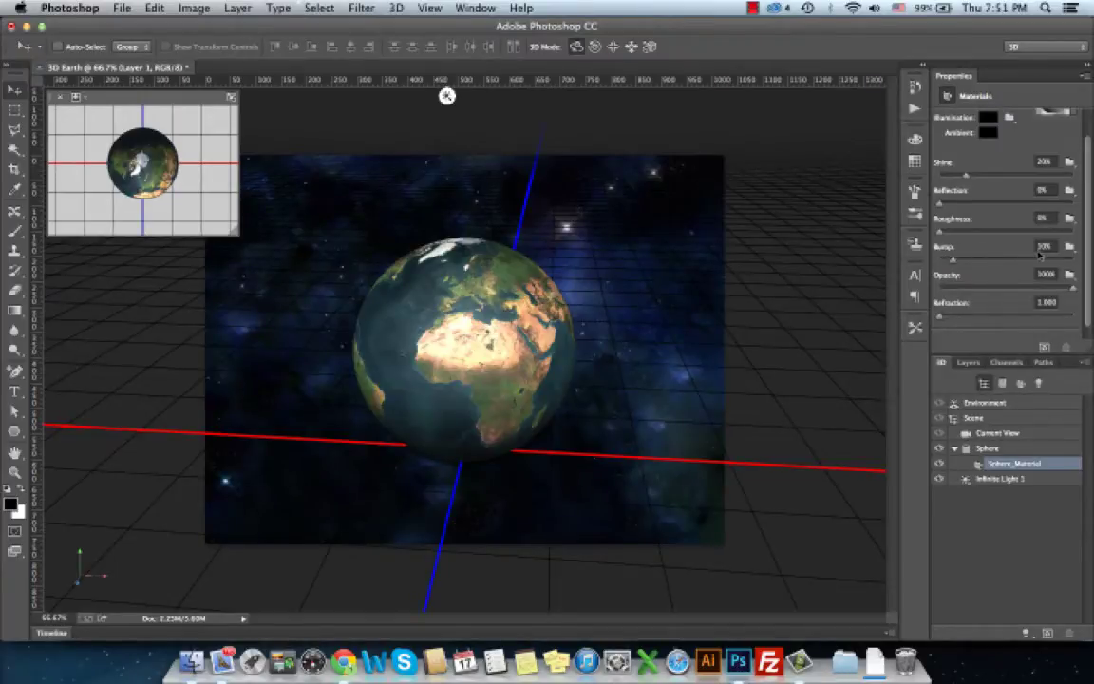
pyautogui.click(1070, 248)
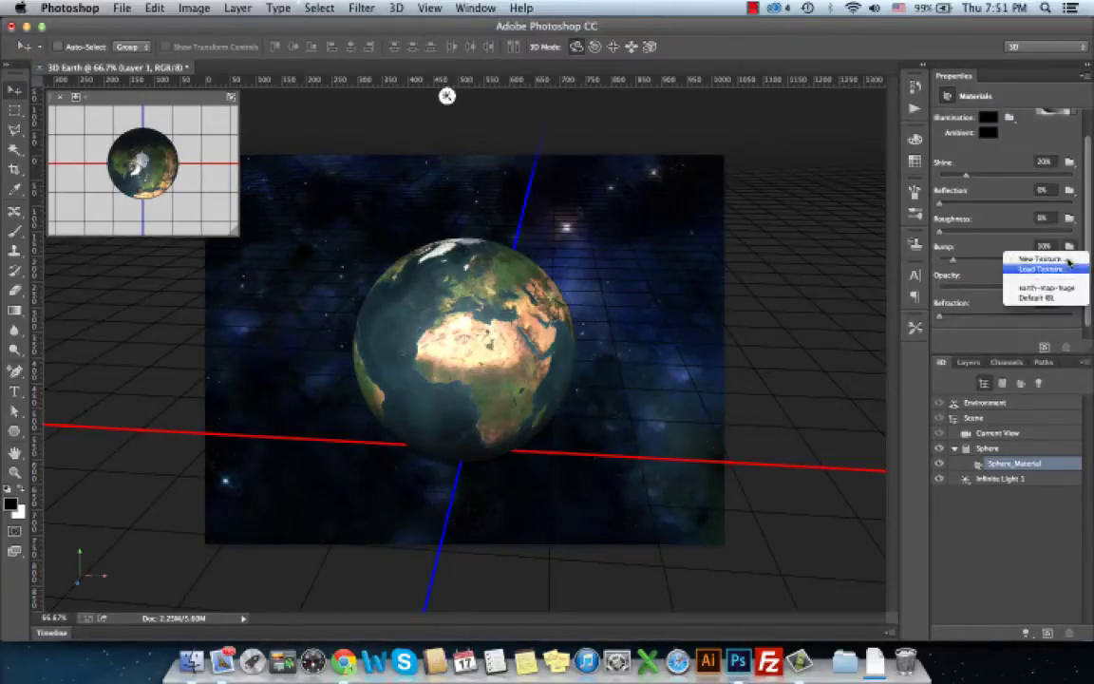
pyautogui.click(1040, 271)
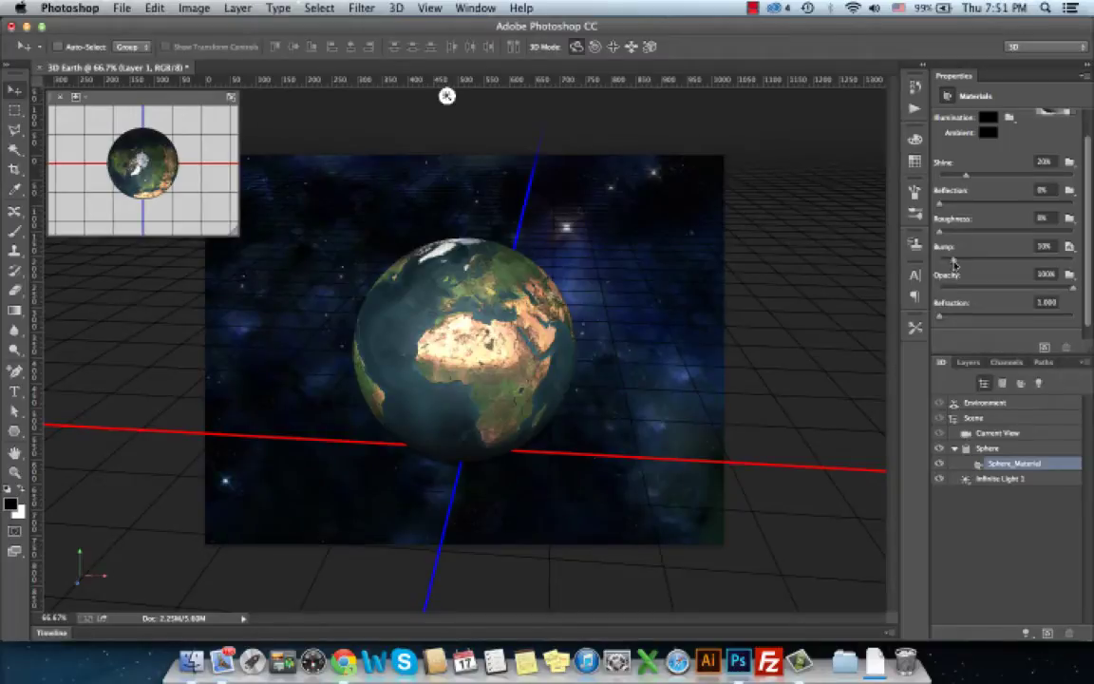
pyautogui.click(955, 259)
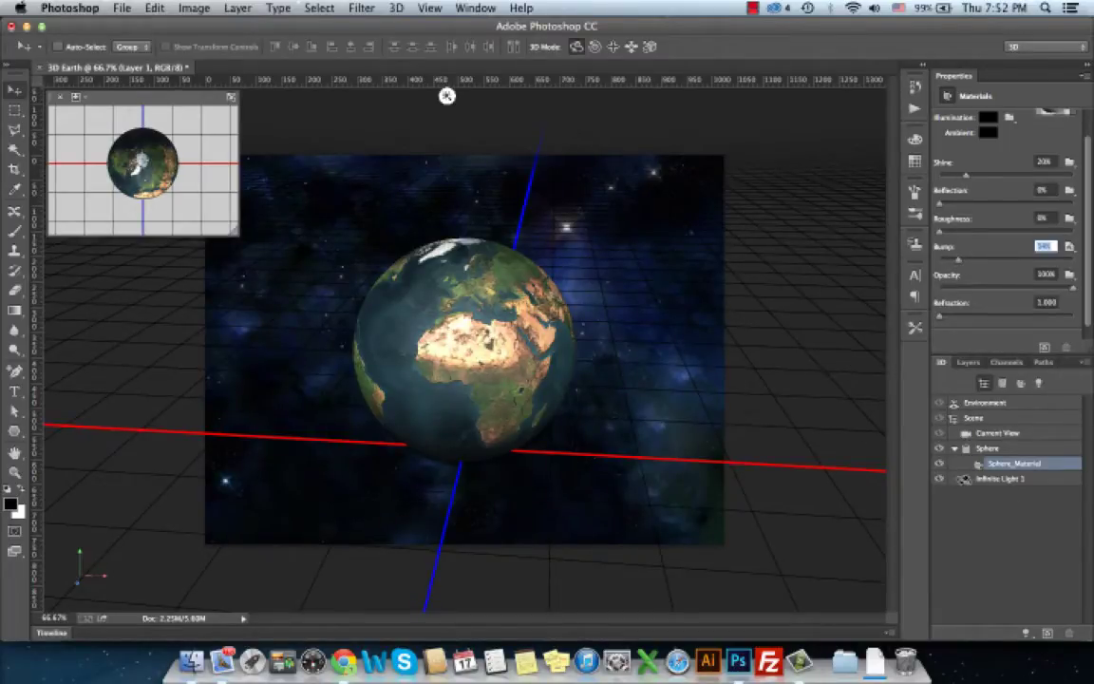
# Drag the Sphere mesh along its Z-axis toward the camera, then show the Layers panel.
pyautogui.click(404, 304)
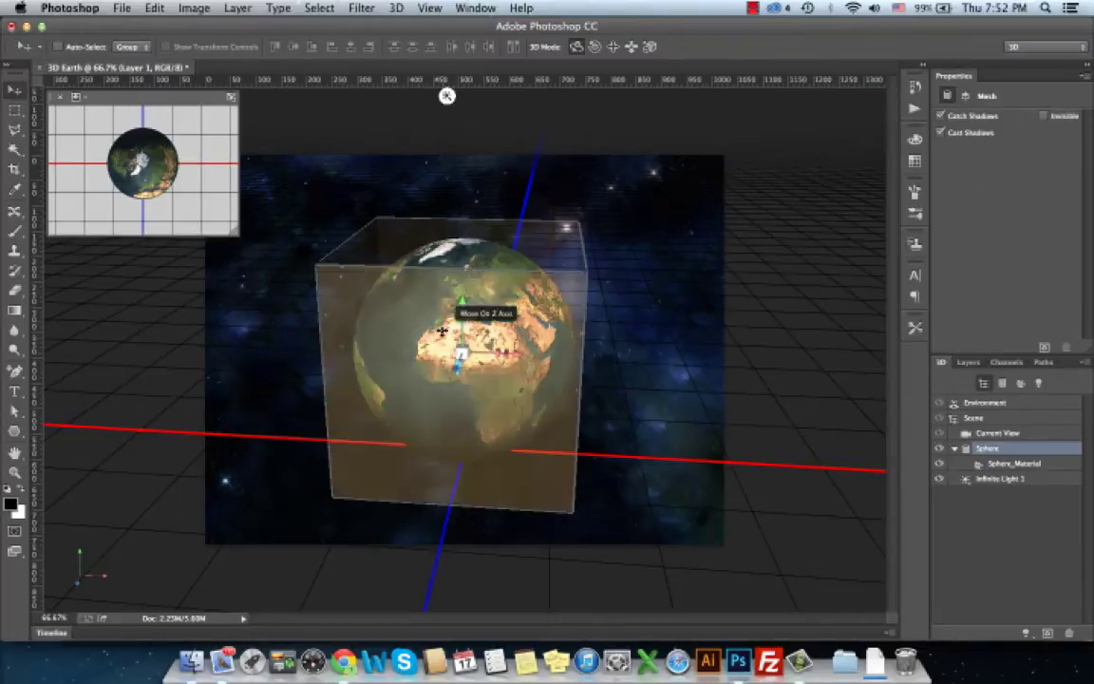
pyautogui.moveTo(433, 324); pyautogui.dragTo(426, 361)
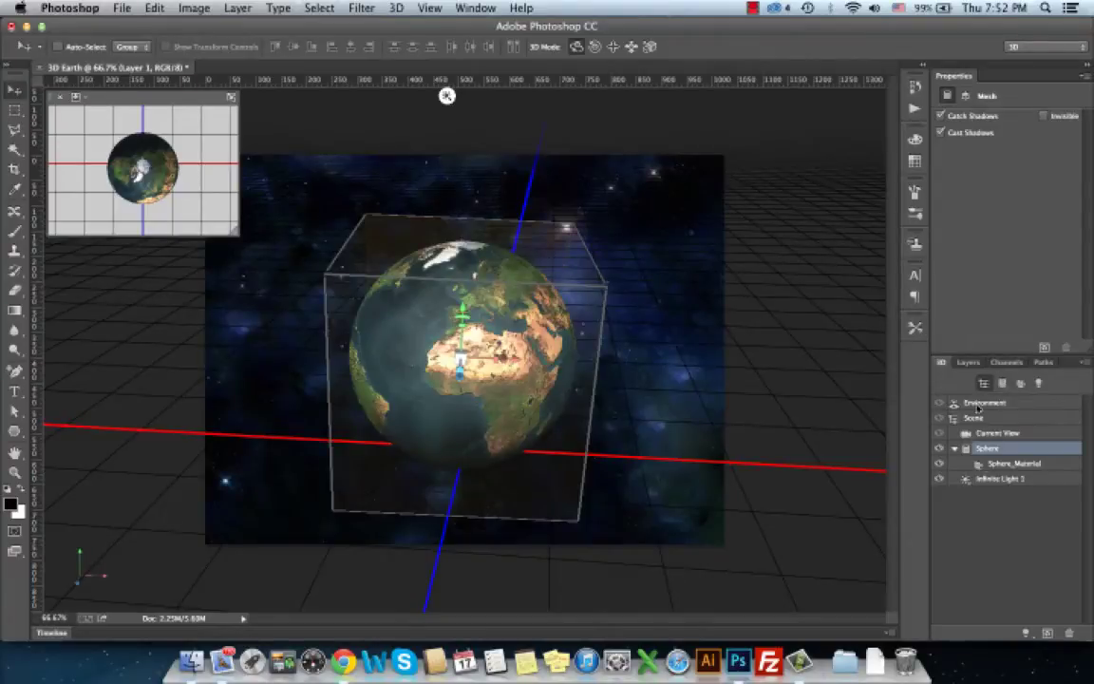
pyautogui.click(968, 363)
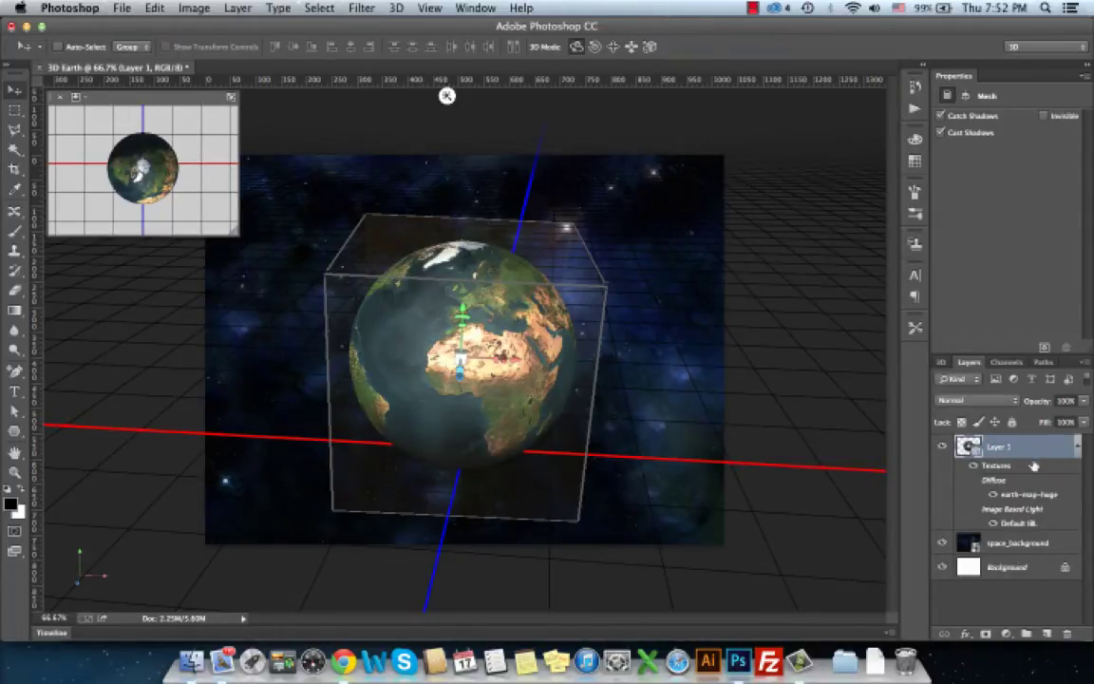
# Add an Outer Glow in dark blue #294077 sampled from the background, with larger size and lower opacity.
pyautogui.click(965, 633)
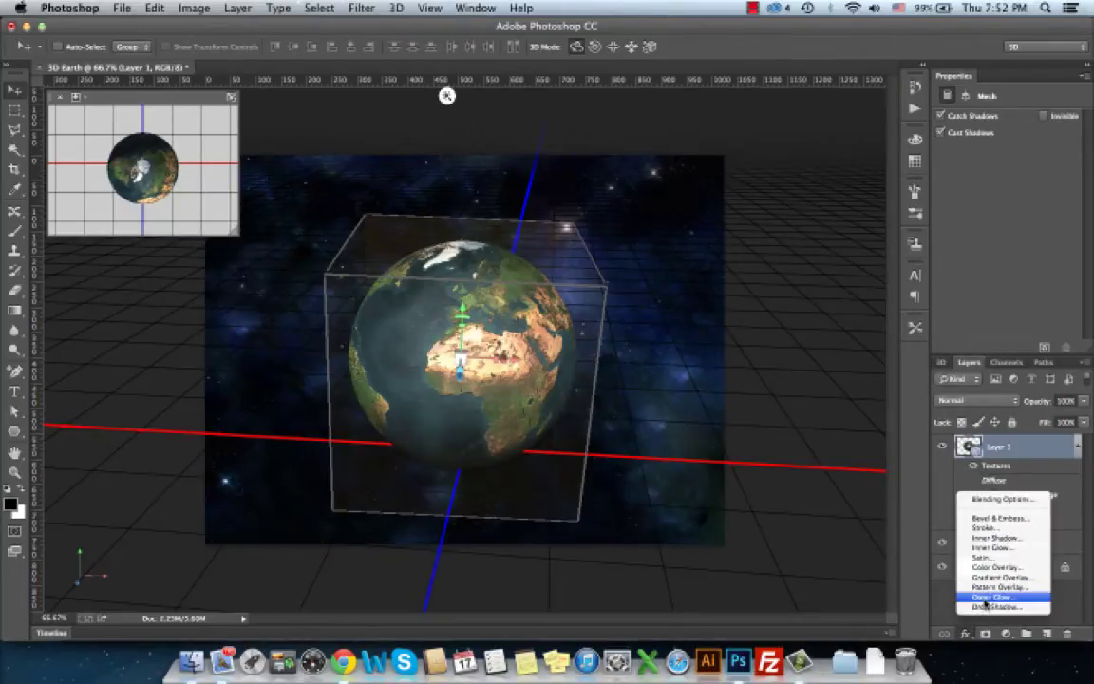
pyautogui.click(988, 597)
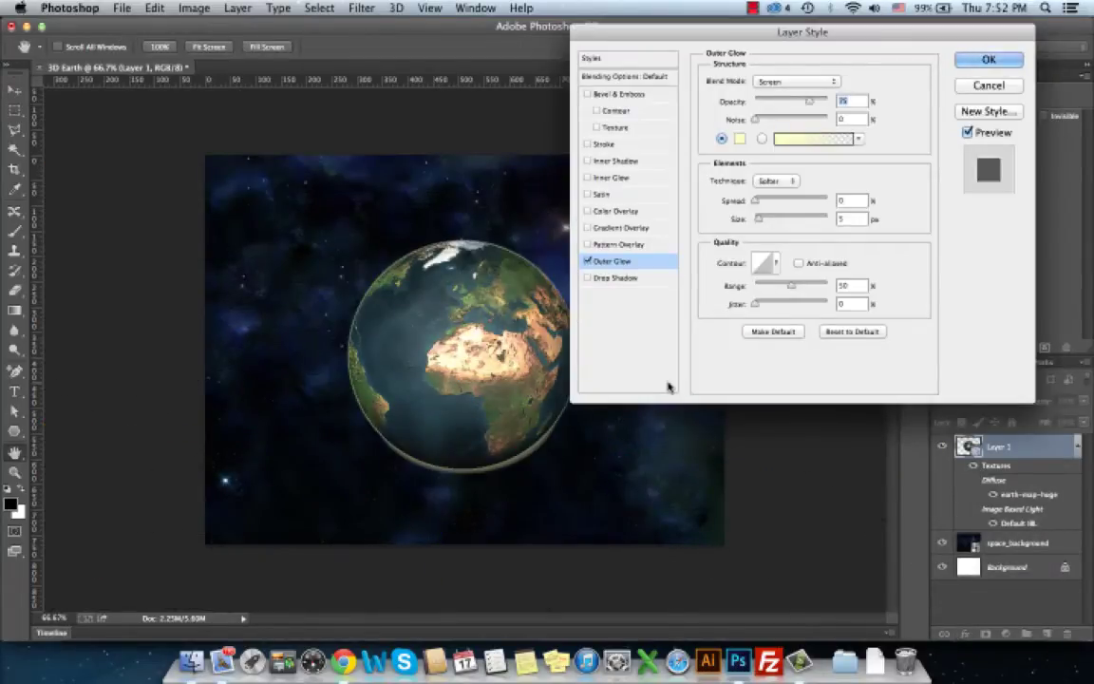
pyautogui.moveTo(657, 37); pyautogui.dragTo(684, 140)
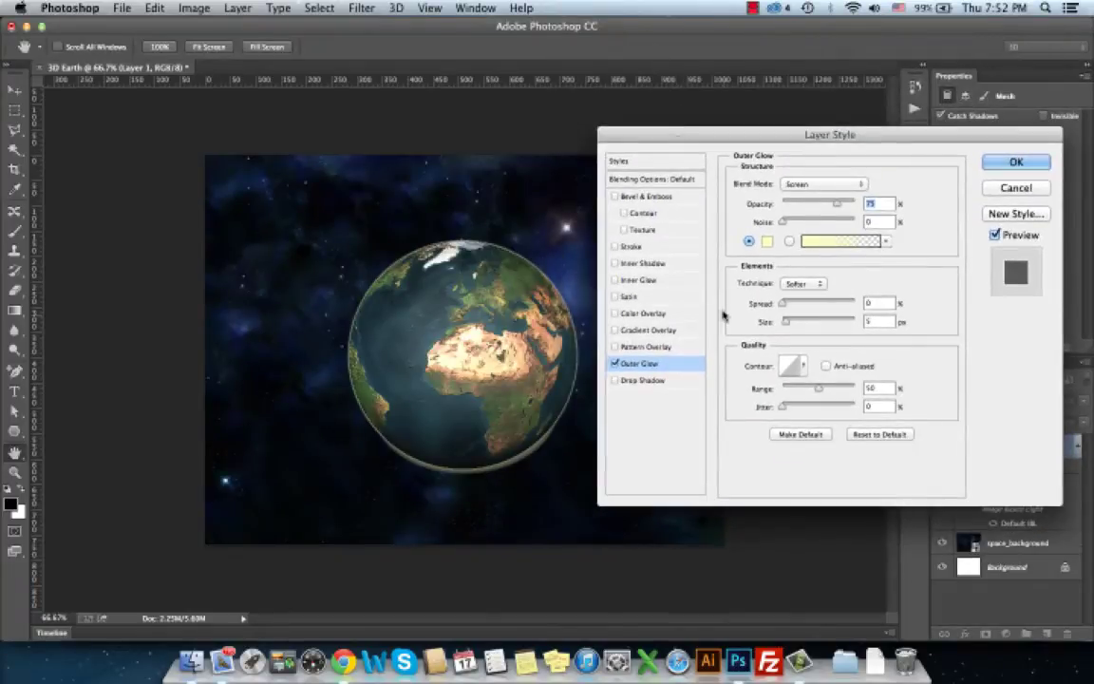
pyautogui.click(767, 242)
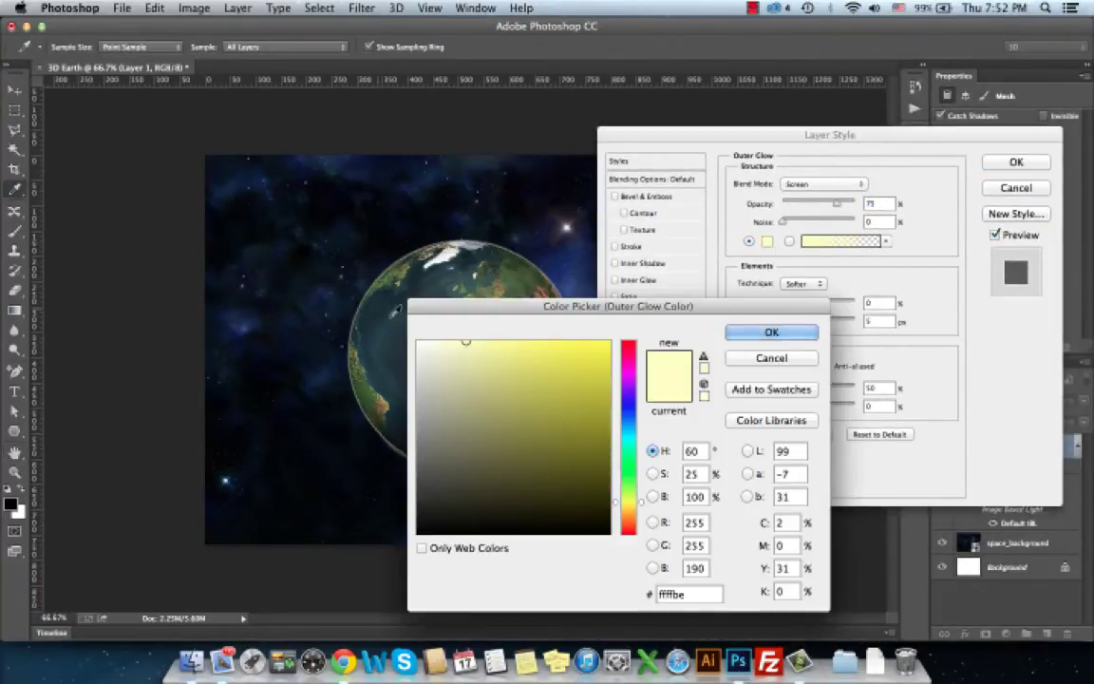
pyautogui.click(328, 377)
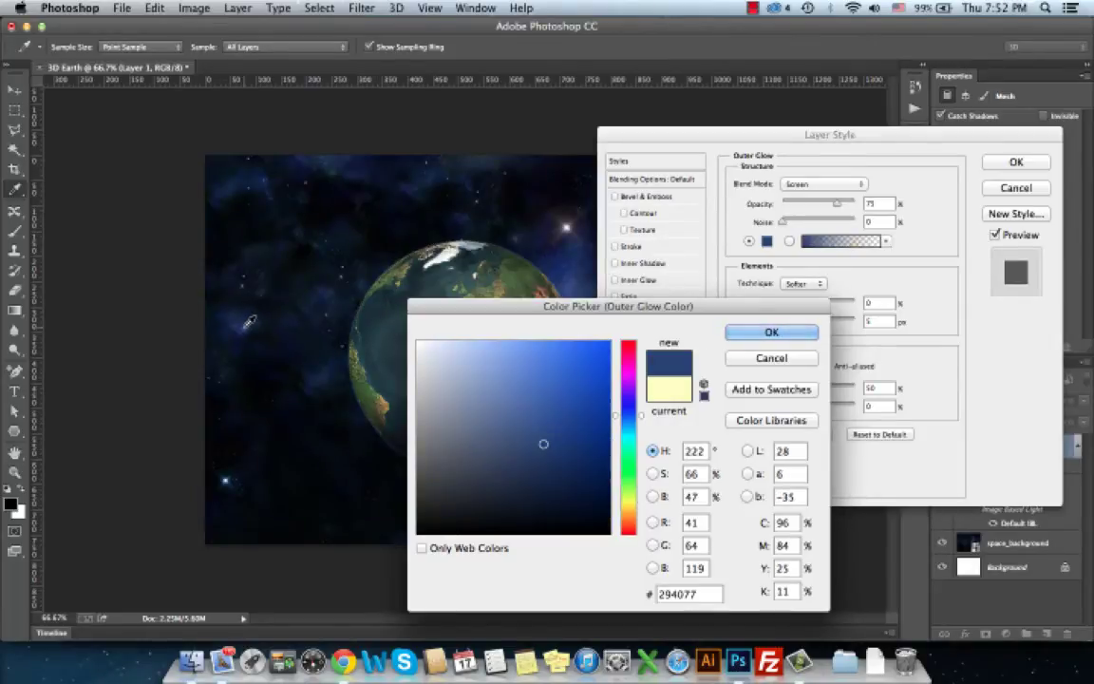
pyautogui.click(772, 332)
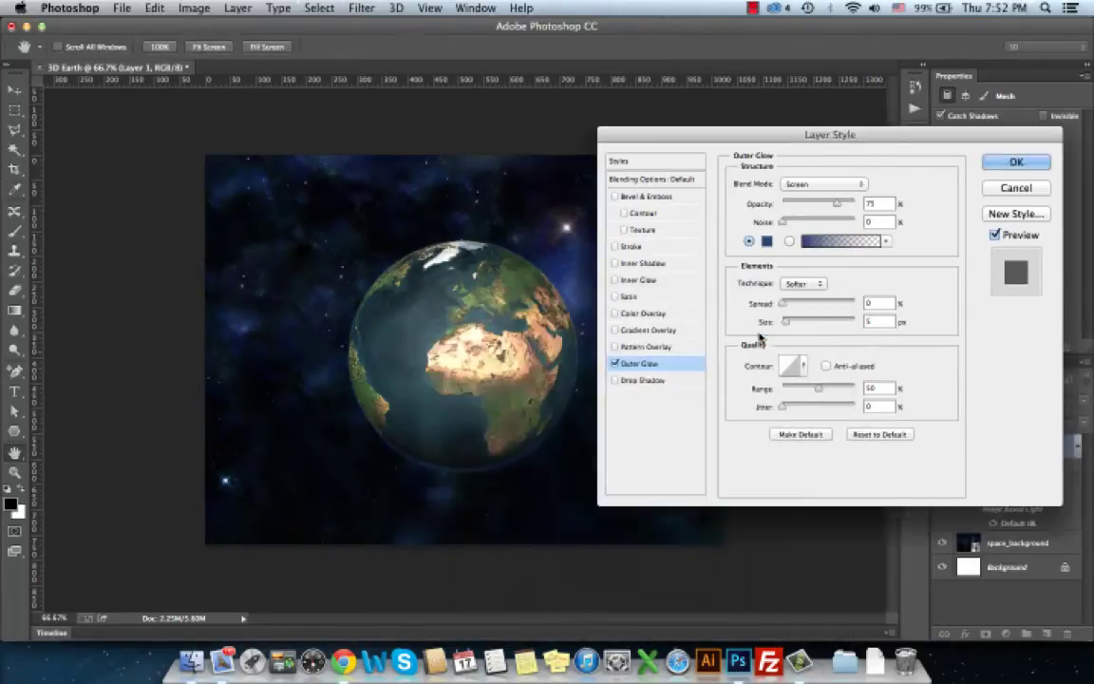
pyautogui.moveTo(786, 322); pyautogui.dragTo(820, 325)
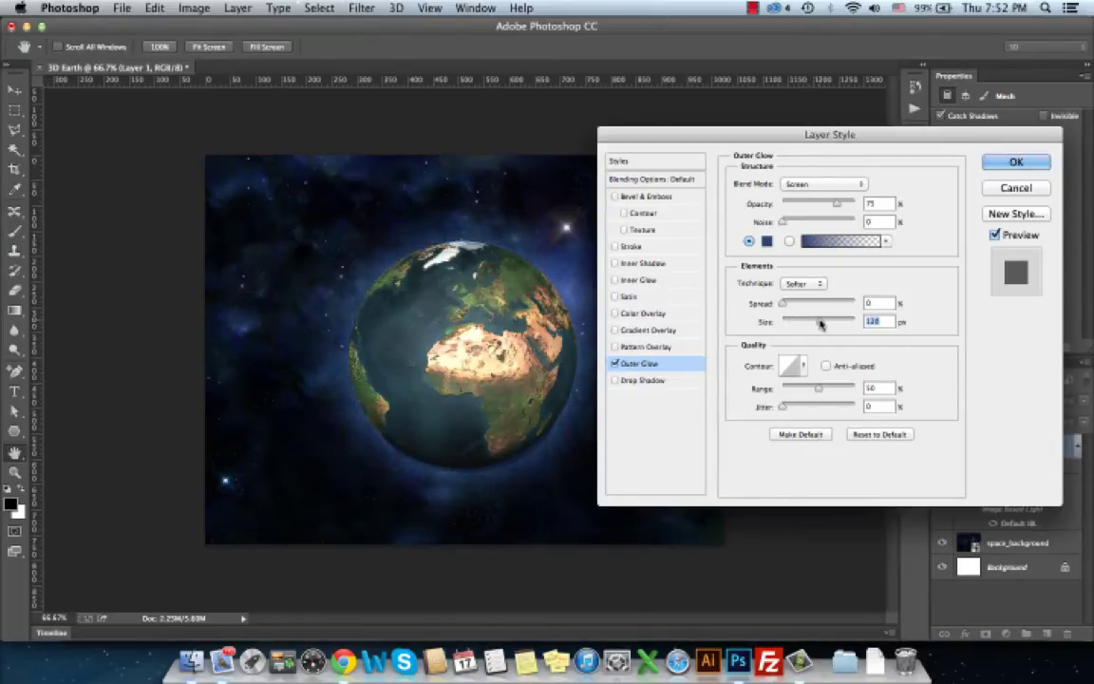
pyautogui.moveTo(836, 204); pyautogui.dragTo(819, 205)
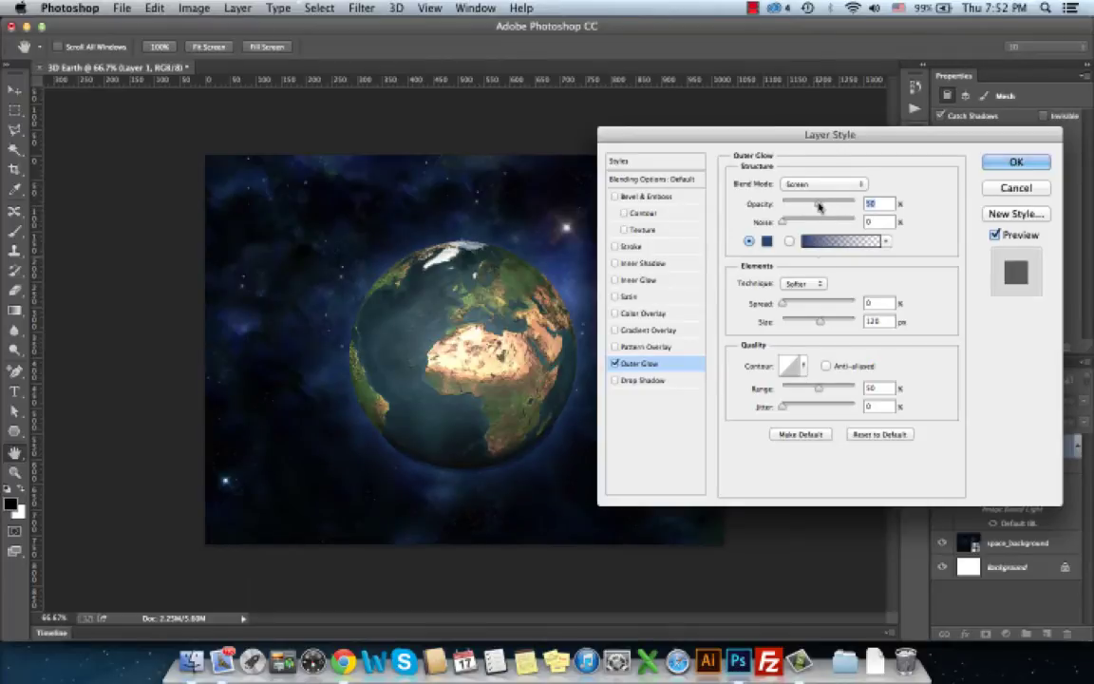
pyautogui.moveTo(786, 140); pyautogui.dragTo(774, 130)
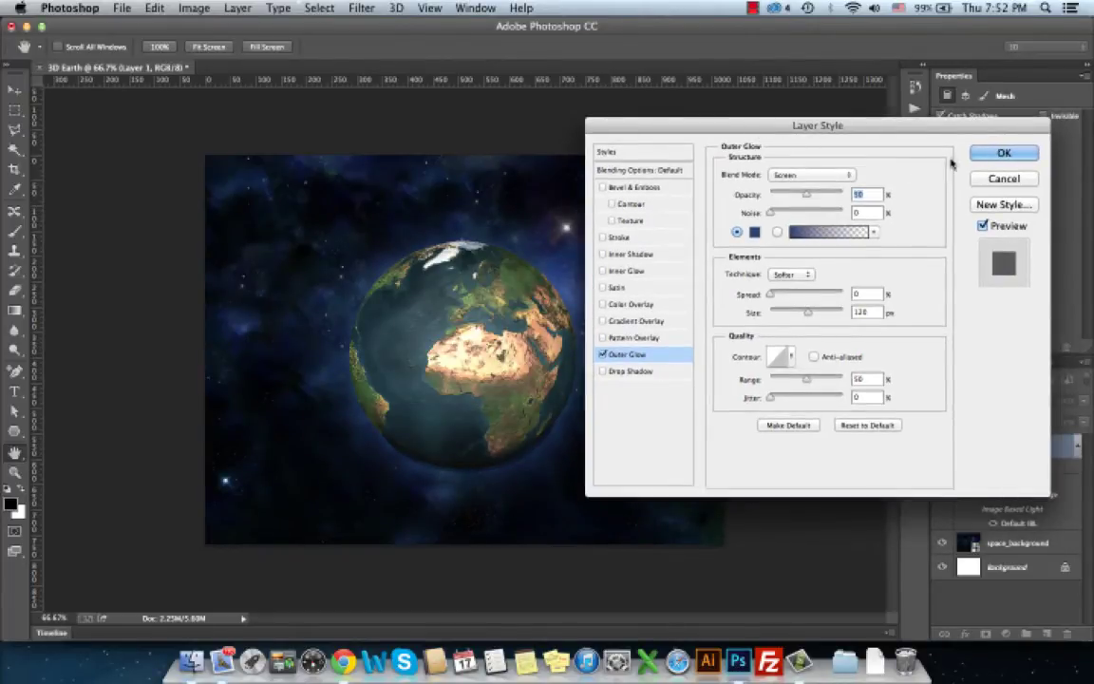
pyautogui.click(985, 155)
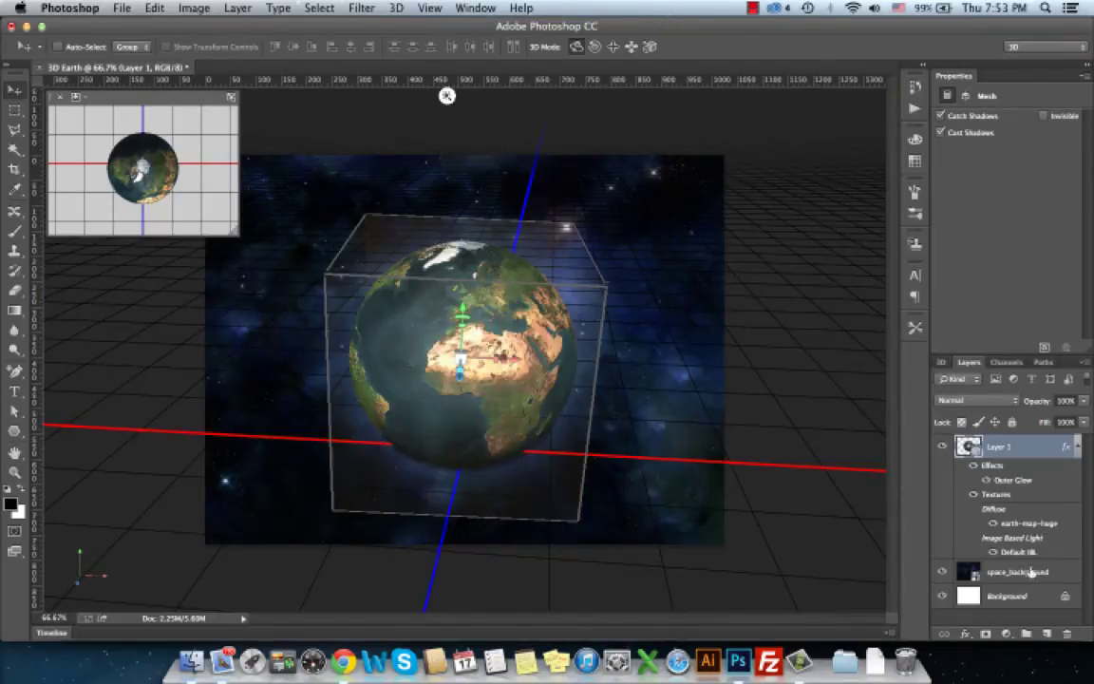
# Uncheck Shadows in the 3D Scene properties, then select the space_background layer to hide the 3D guides.
pyautogui.click(942, 363)
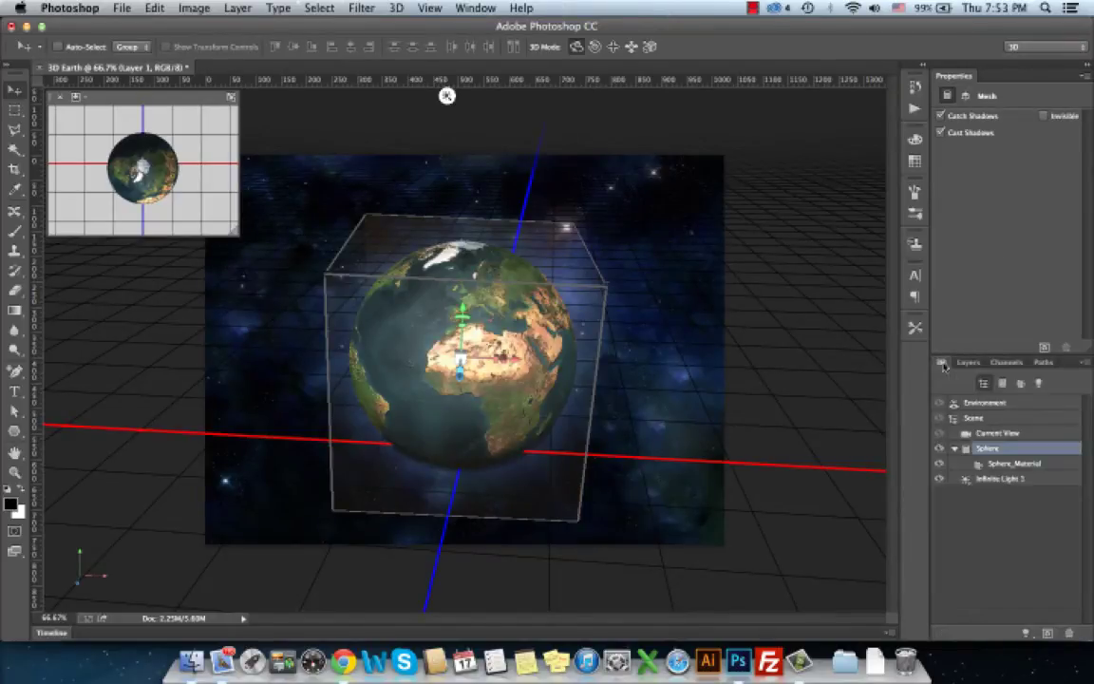
pyautogui.click(978, 419)
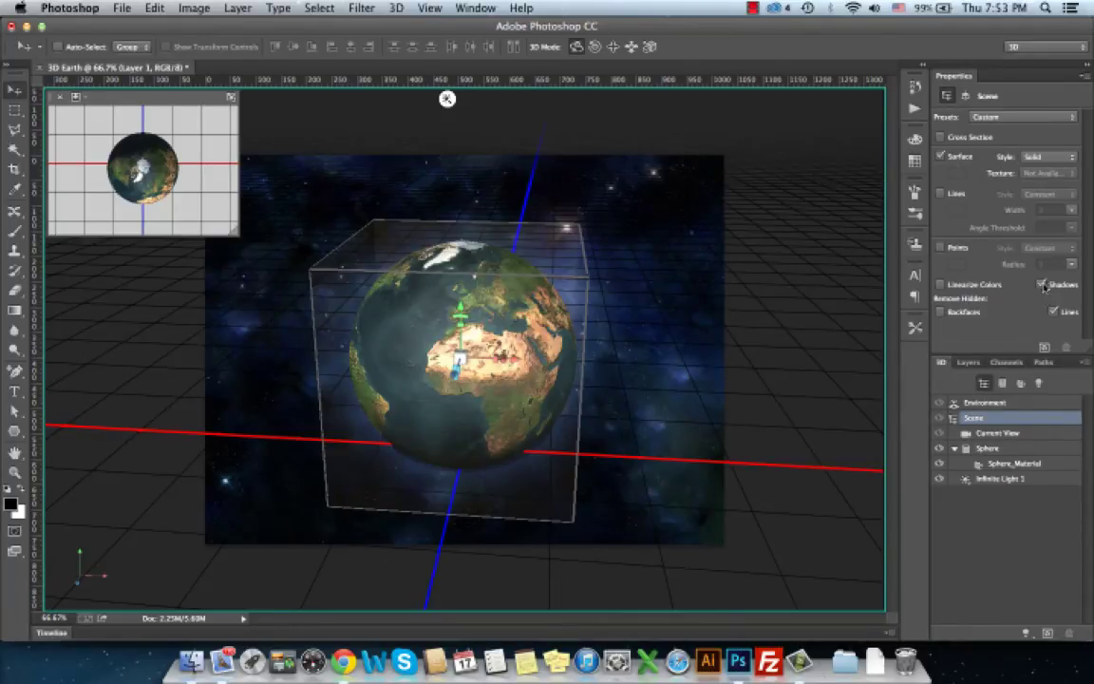
pyautogui.click(1042, 285)
pyautogui.click(968, 362)
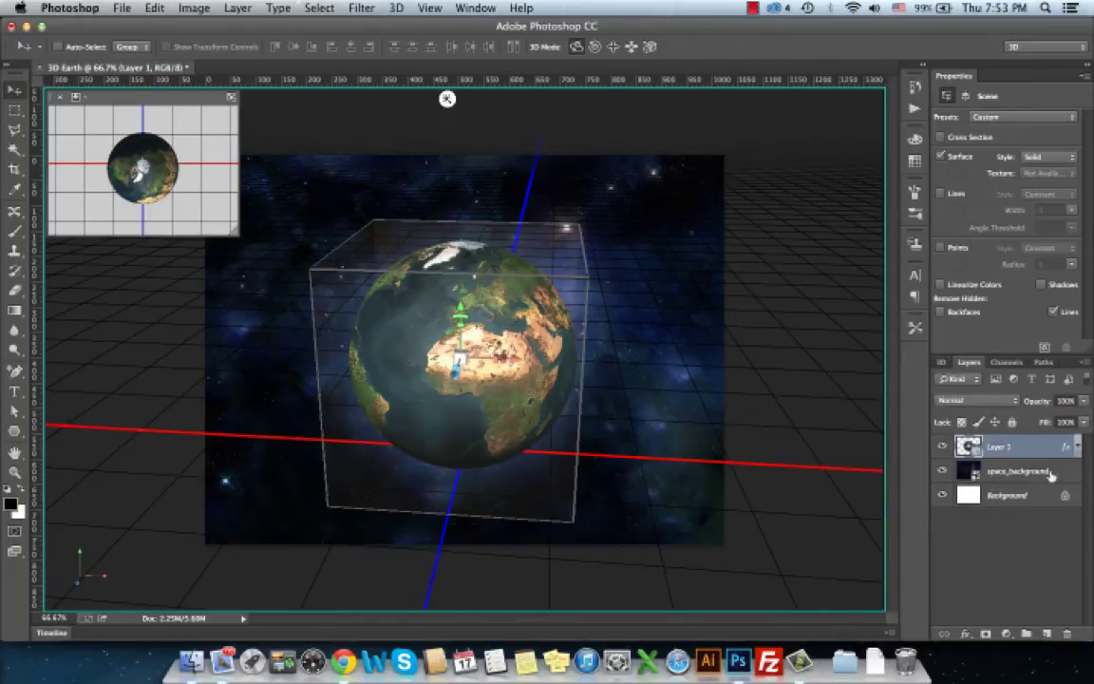
pyautogui.click(1052, 472)
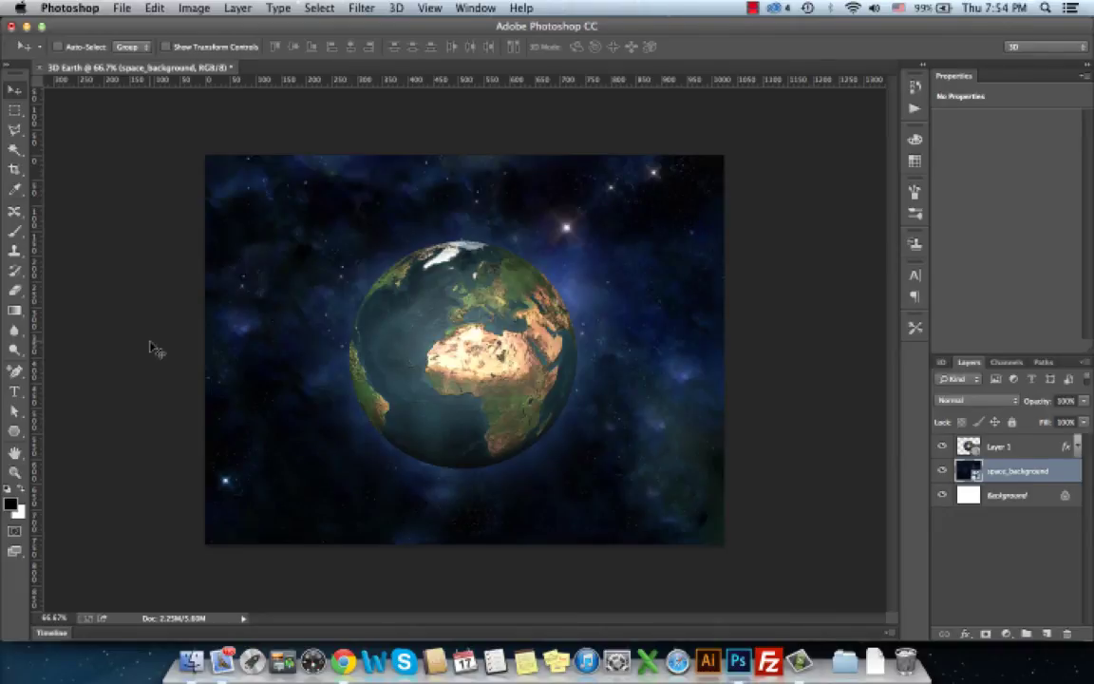
# Save as 3D Earth.psd in Photoshop format with Layers kept, confirming the format options.
pyautogui.click(123, 9)
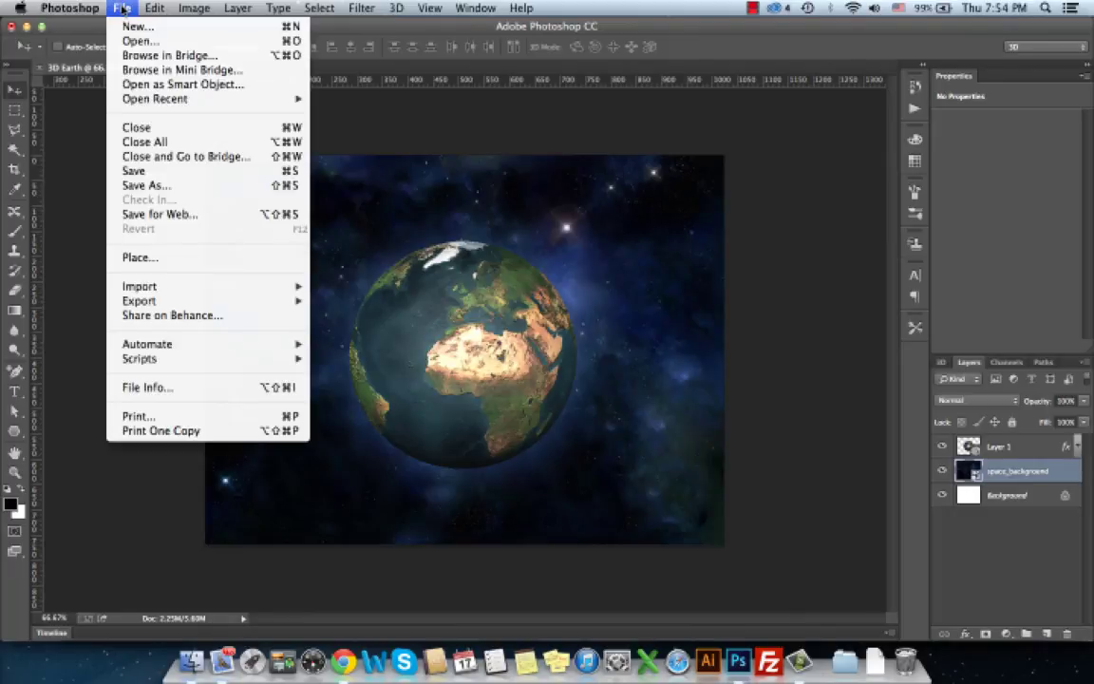
pyautogui.click(142, 172)
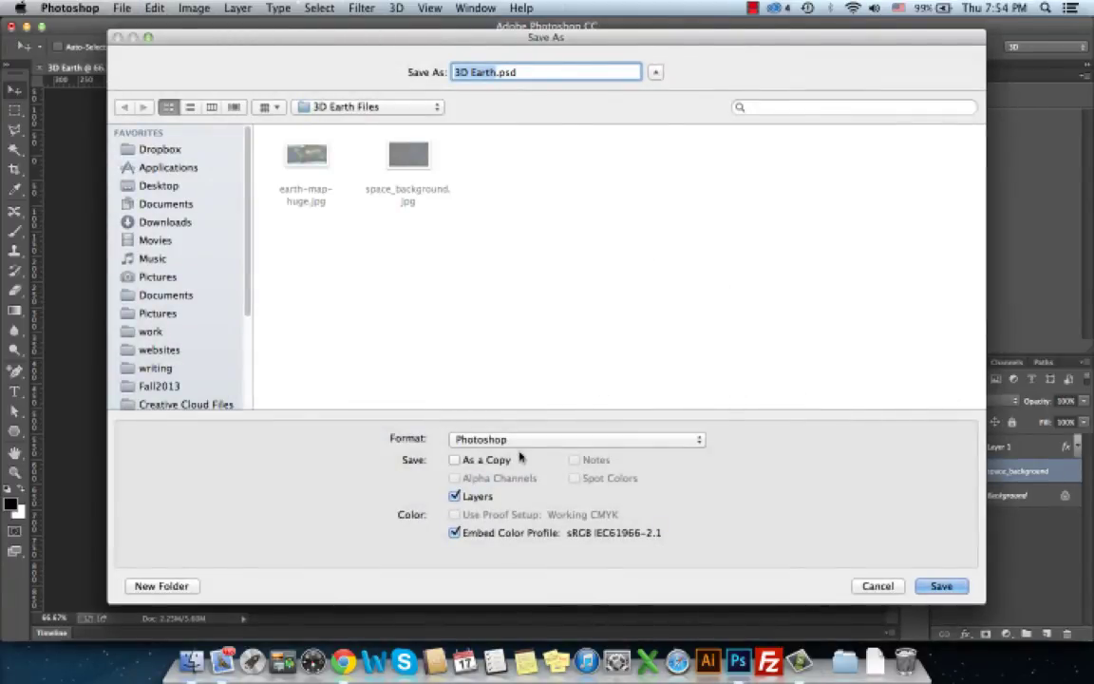
pyautogui.moveTo(461, 42); pyautogui.dragTo(454, 31)
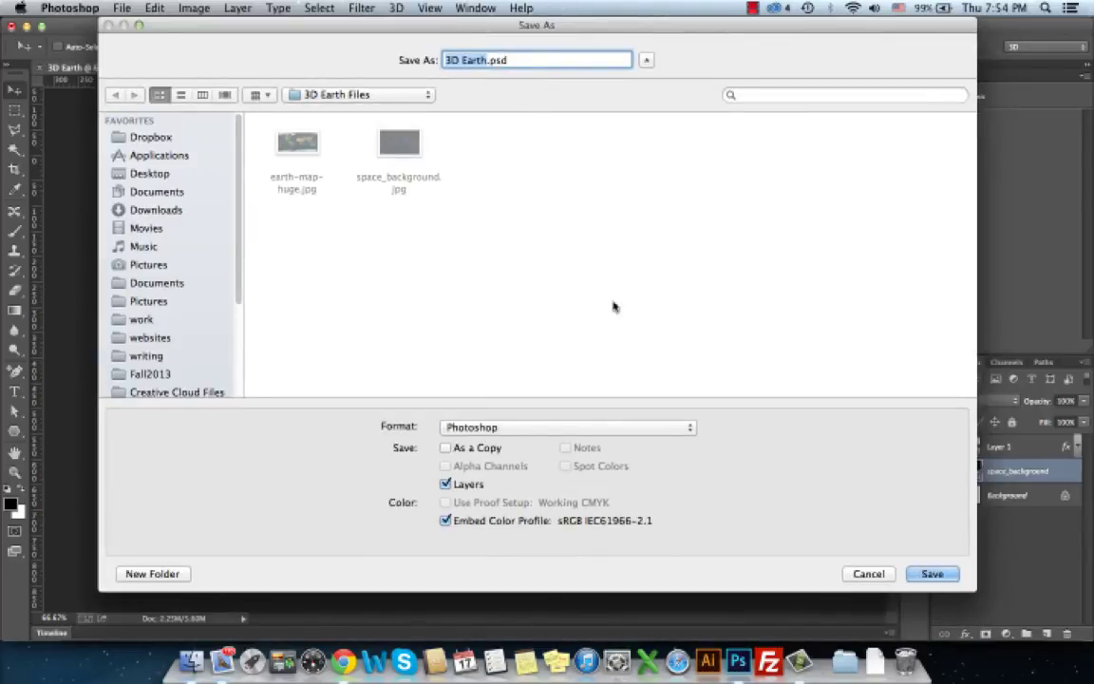
pyautogui.click(936, 576)
pyautogui.press('Return')
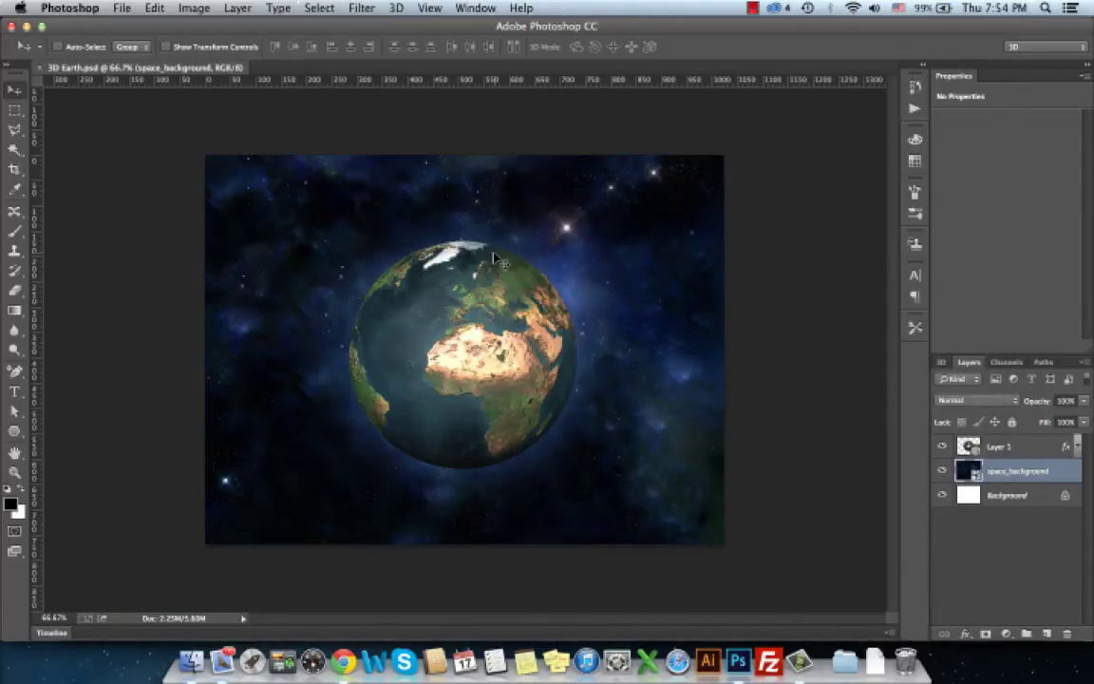